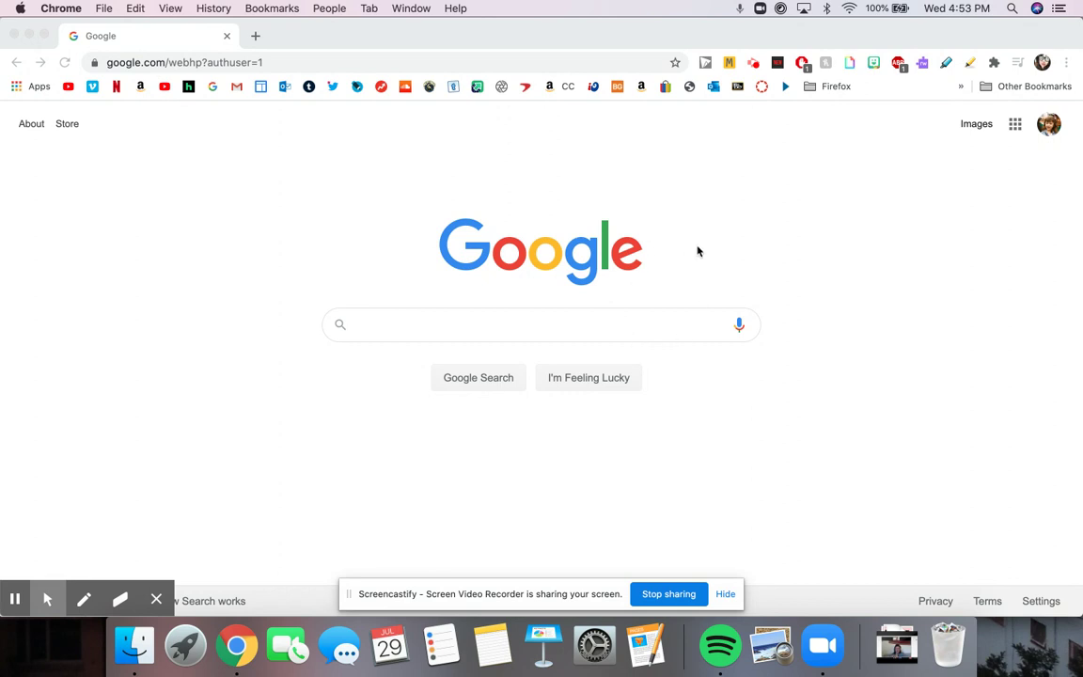
- Open Google Slides from the Google apps and create a new blank presentation
left_click(1015, 126)
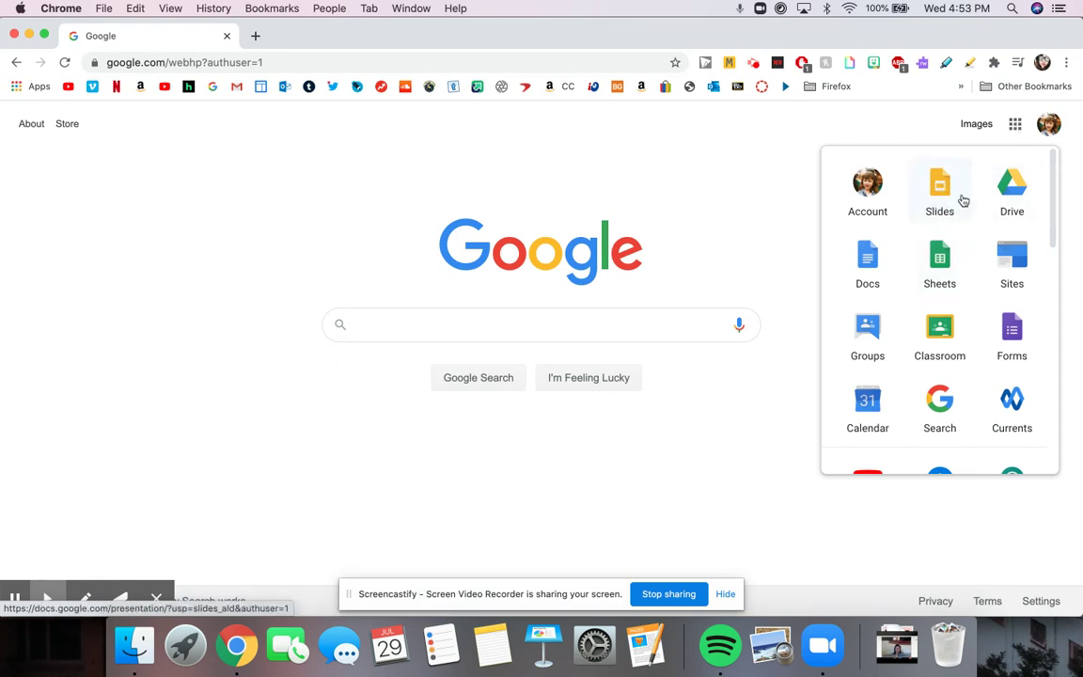
left_click(963, 199)
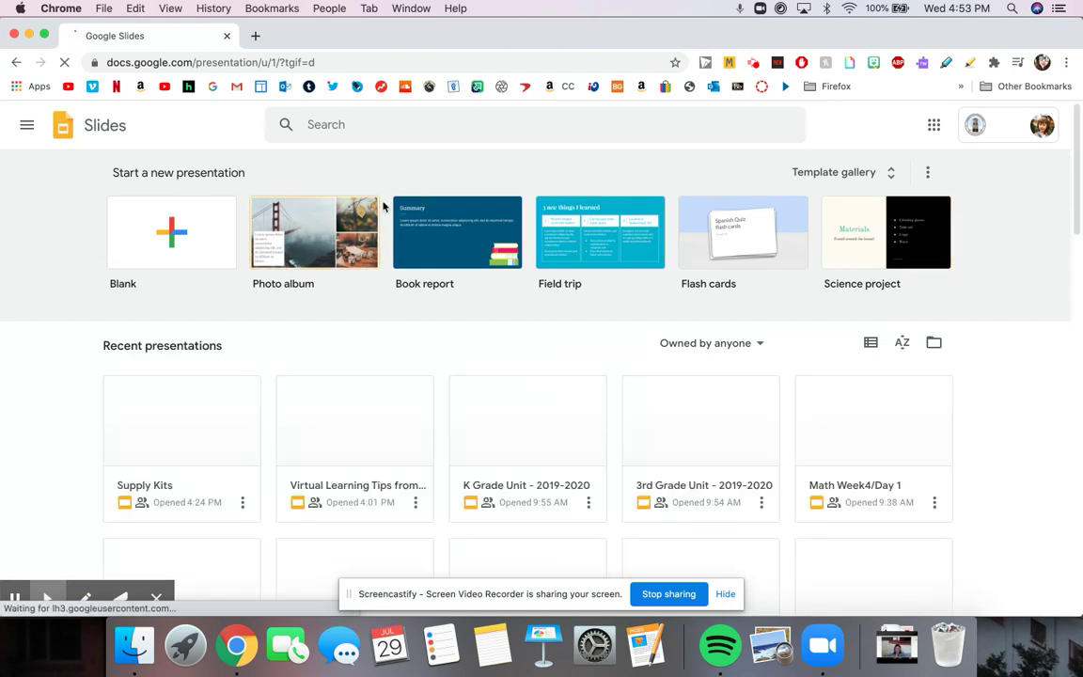
scroll(71, 374, "down", 15)
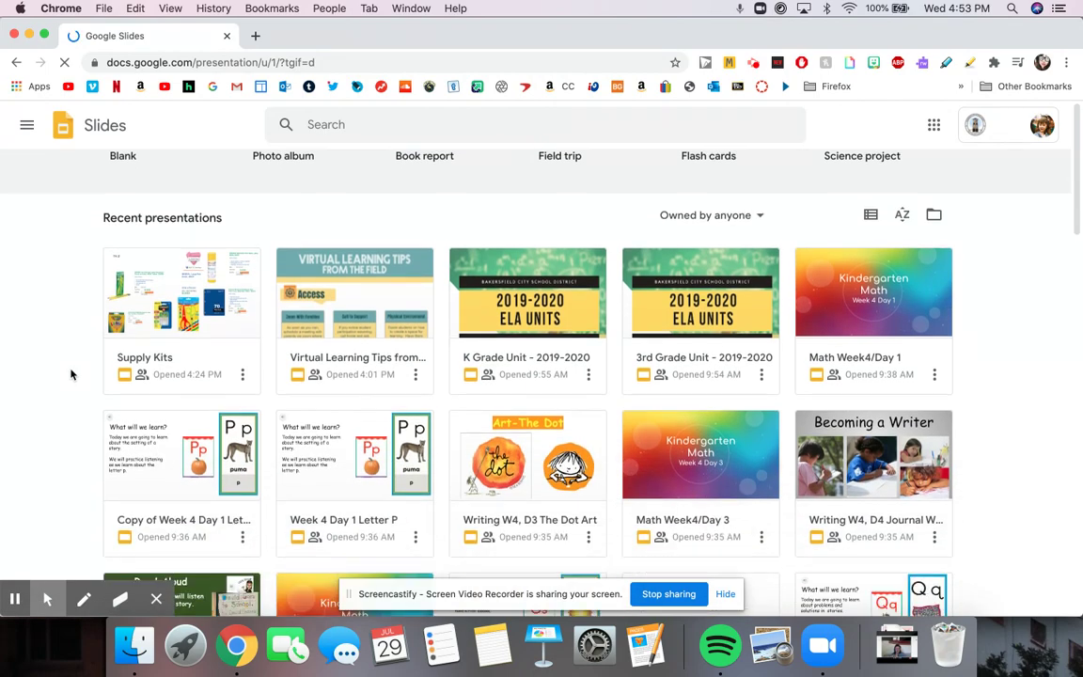
scroll(71, 375, "down", 5)
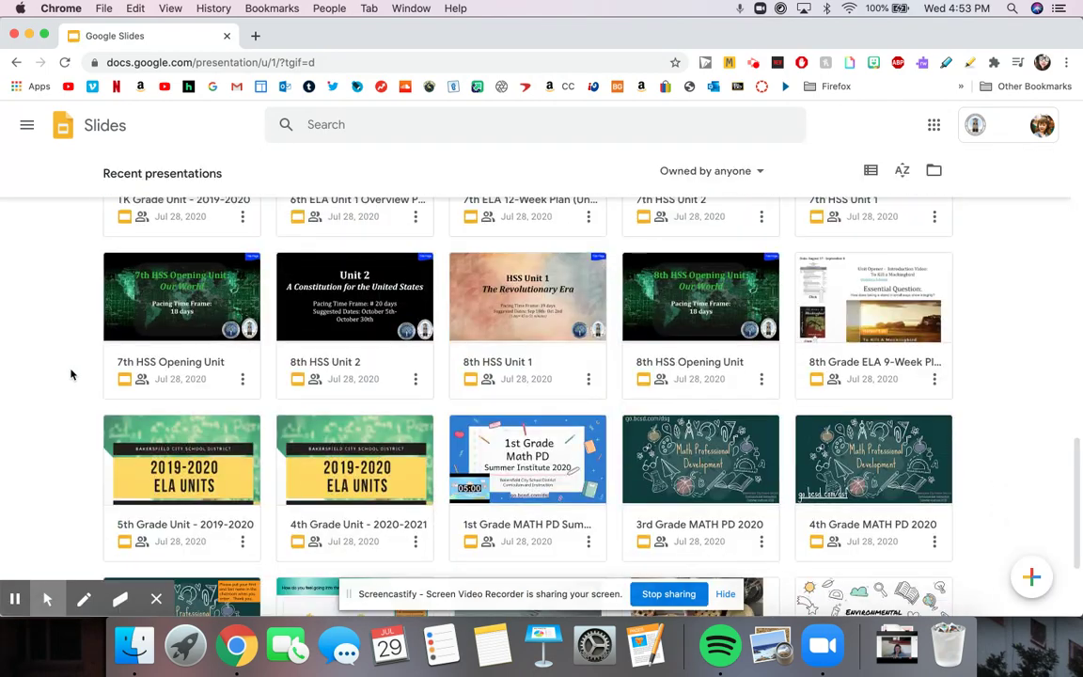
scroll(70, 375, "up", 10)
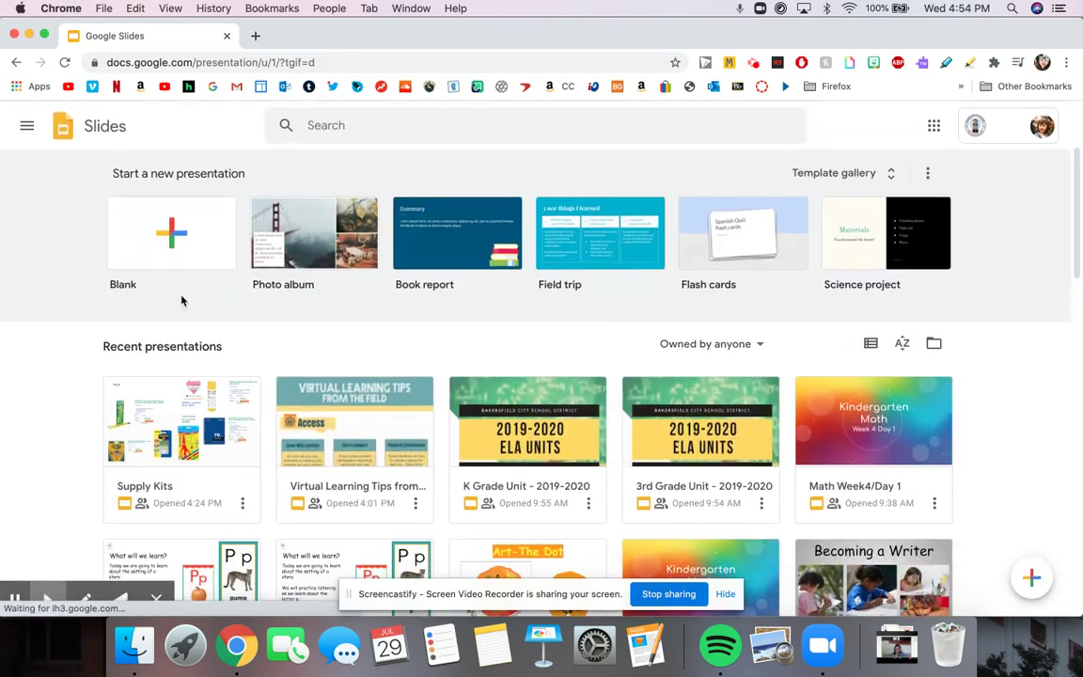
left_click(190, 234)
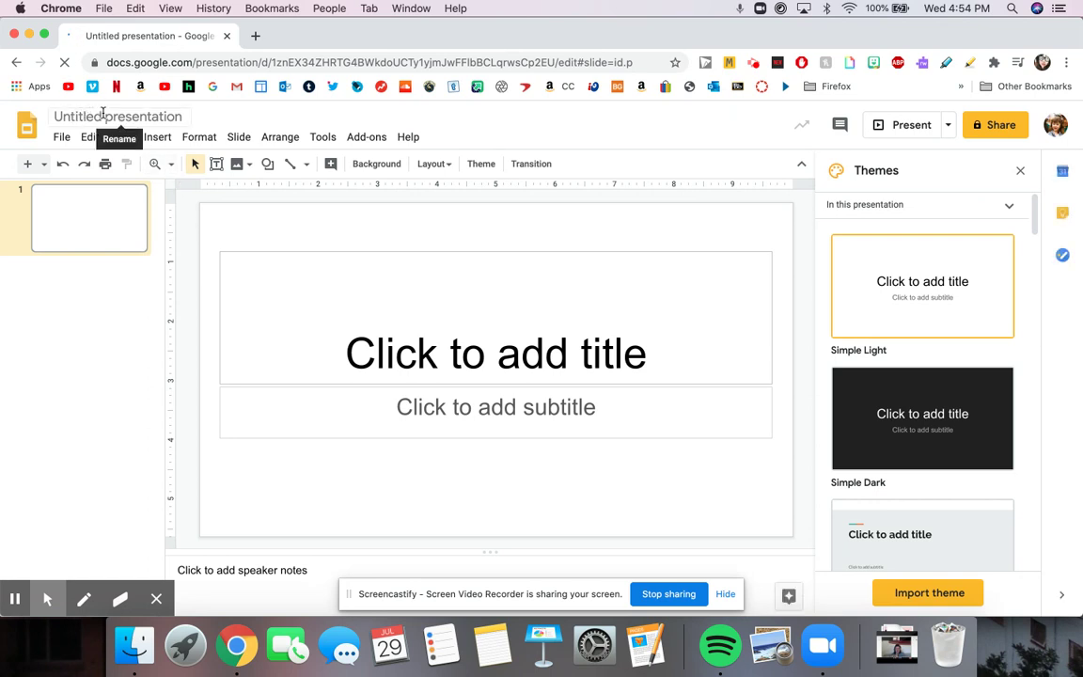
- Rename the untitled presentation as "Sample"
left_click(120, 115)
type("S")
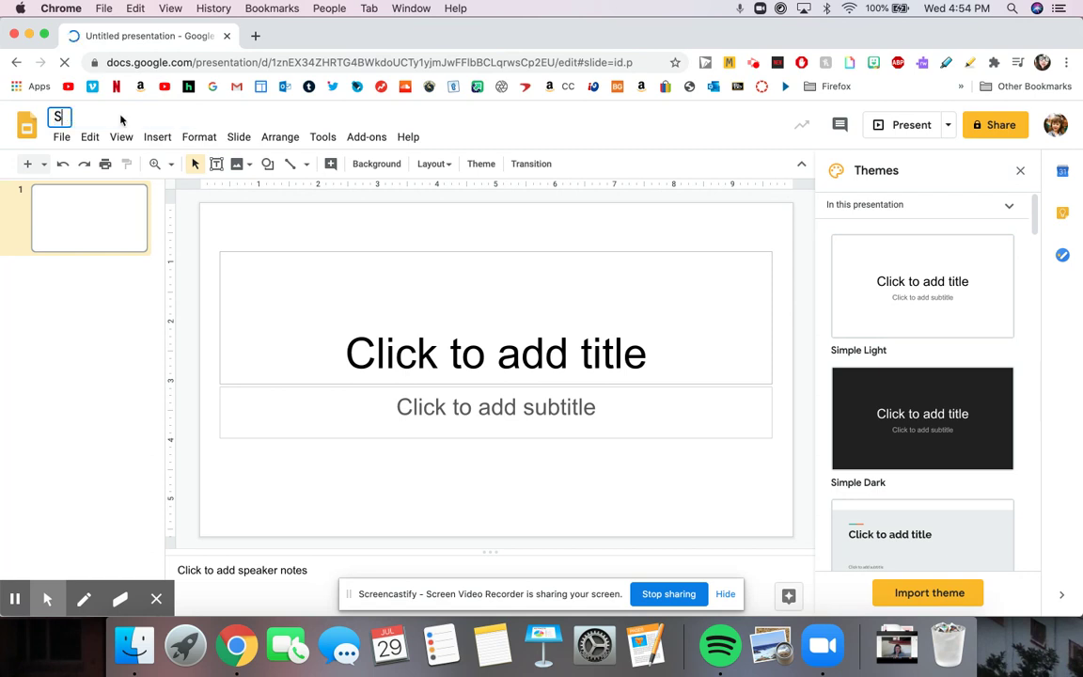
type("ample")
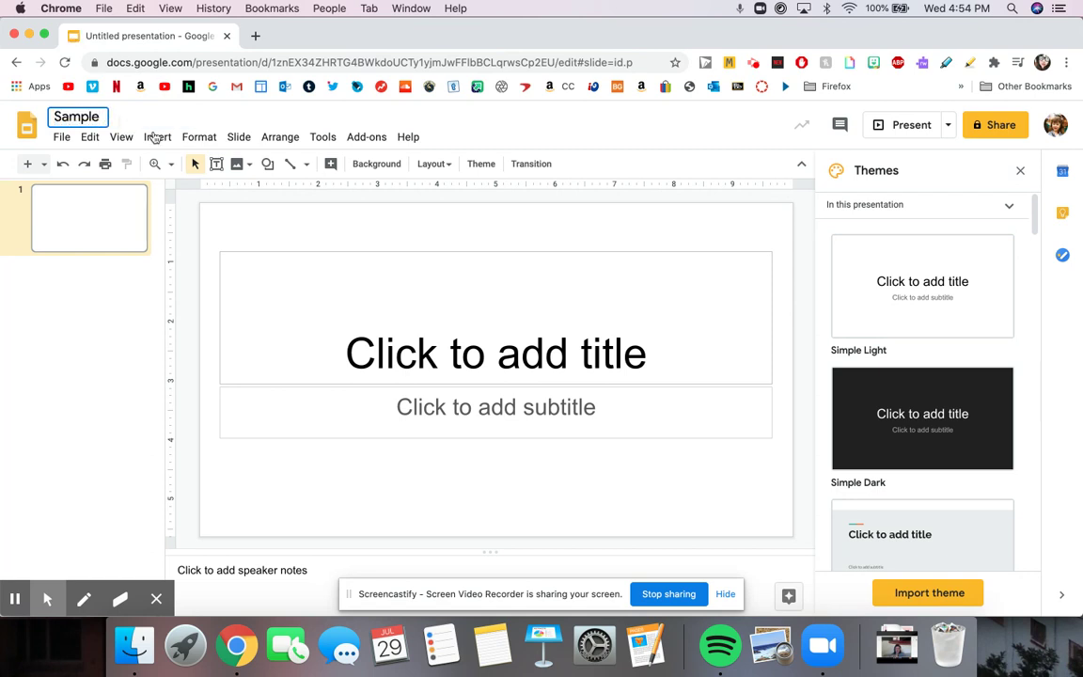
left_click(270, 229)
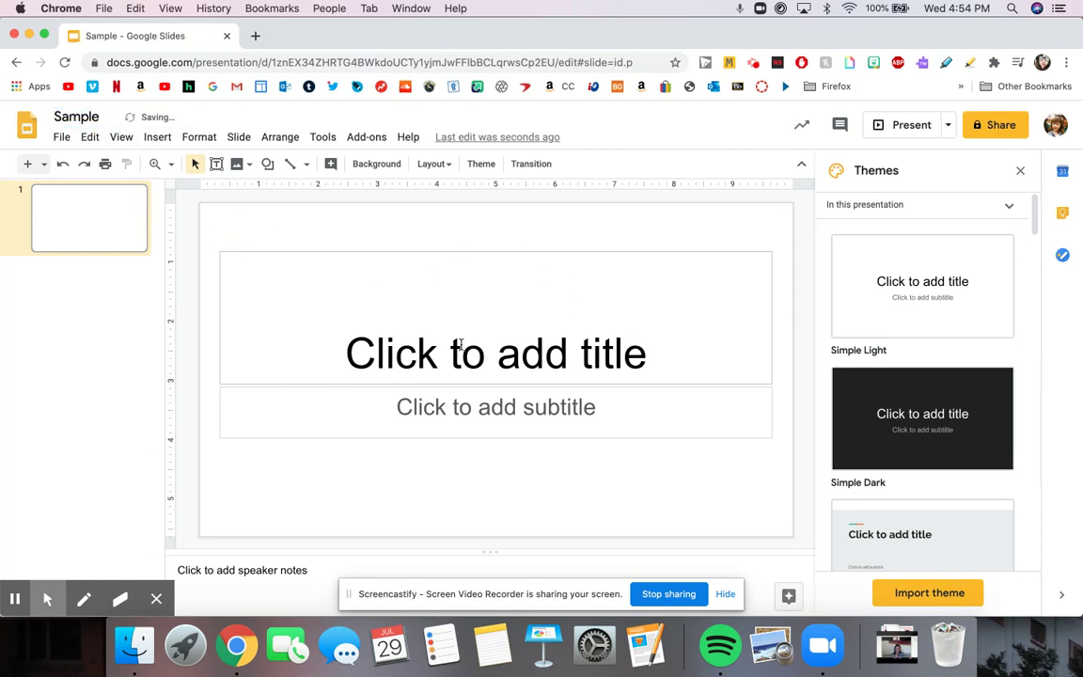
- Browse the available themes and apply the Beach Day theme to the presentation
scroll(955, 282, "down", 5)
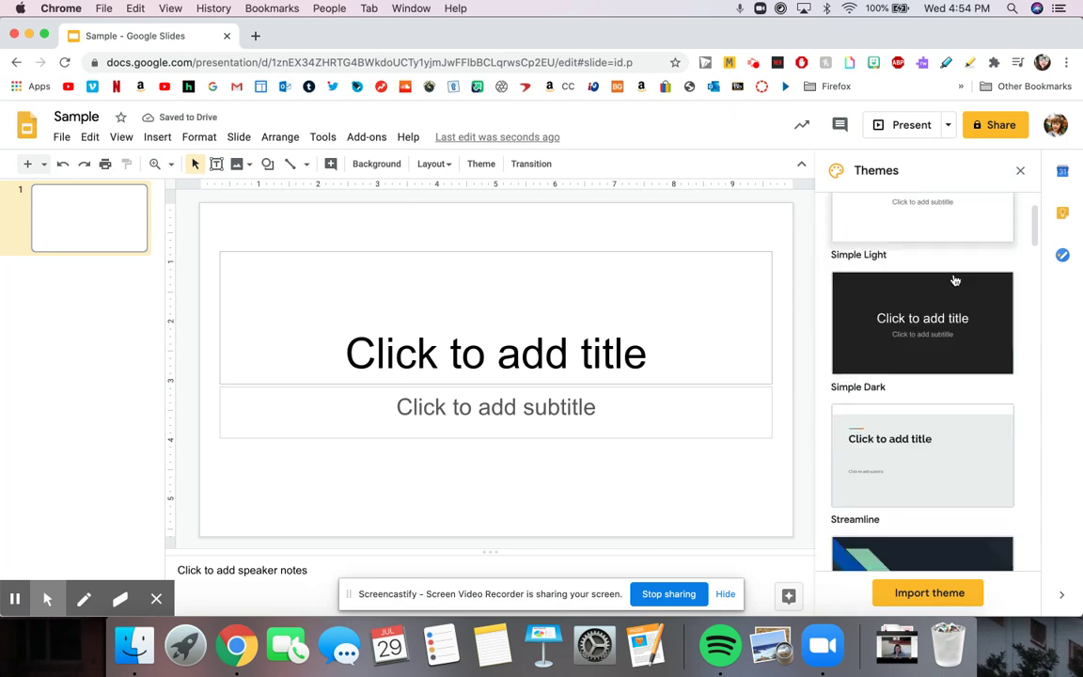
scroll(955, 281, "down", 9)
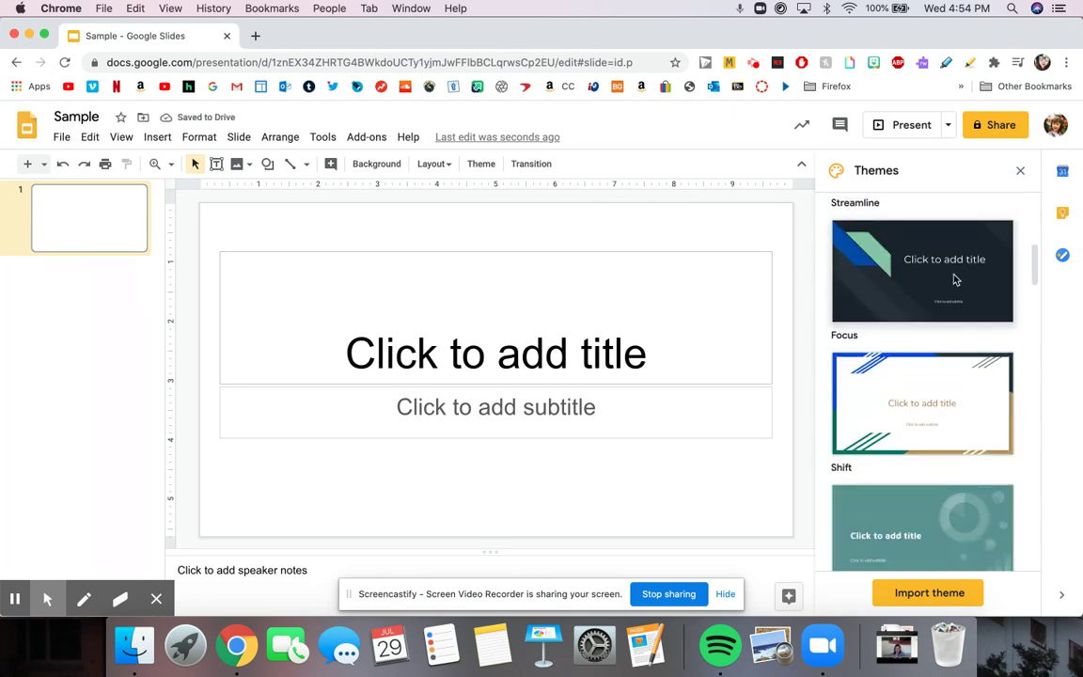
scroll(955, 280, "down", 10)
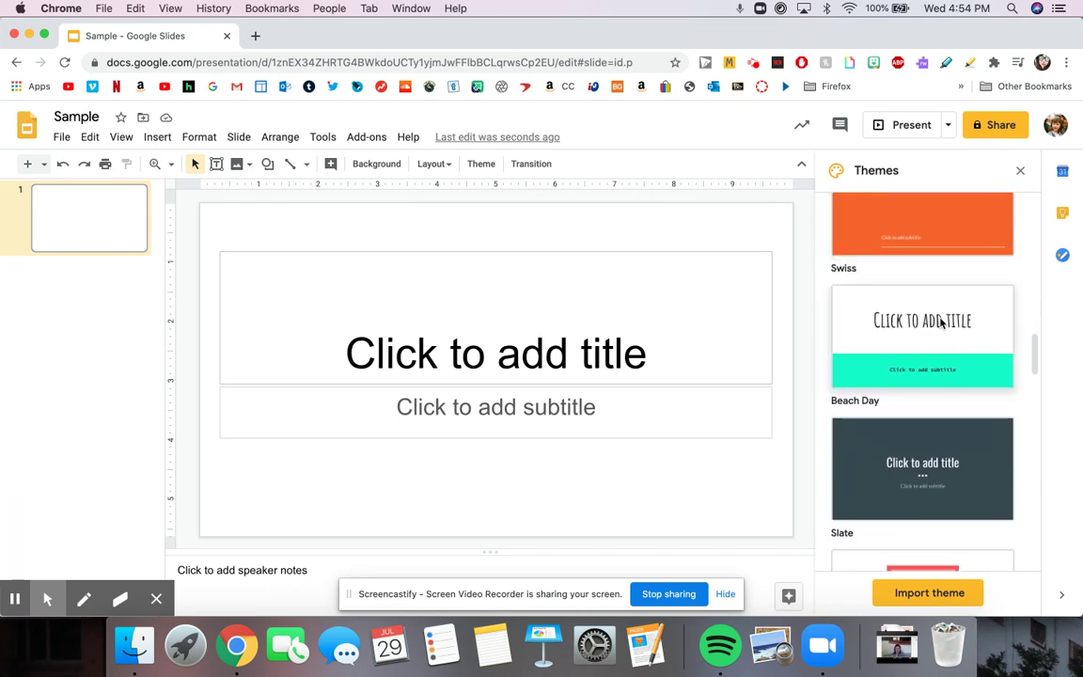
left_click(940, 323)
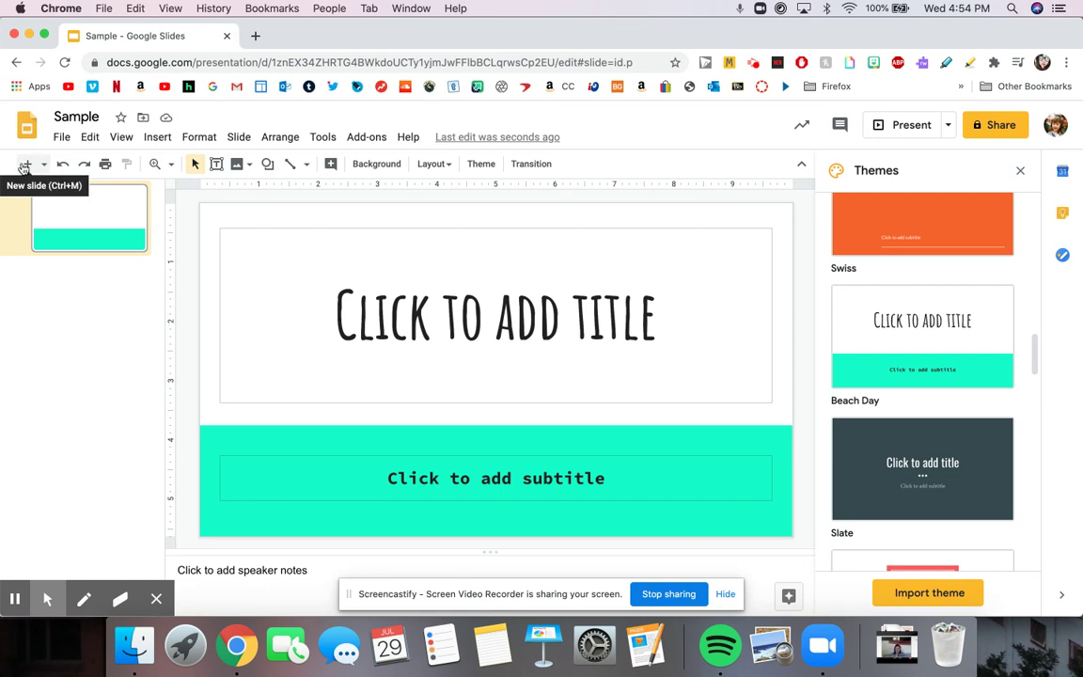
- Add a default new slide after the title slide, plus a third slide with the One column text layout
left_click(29, 166)
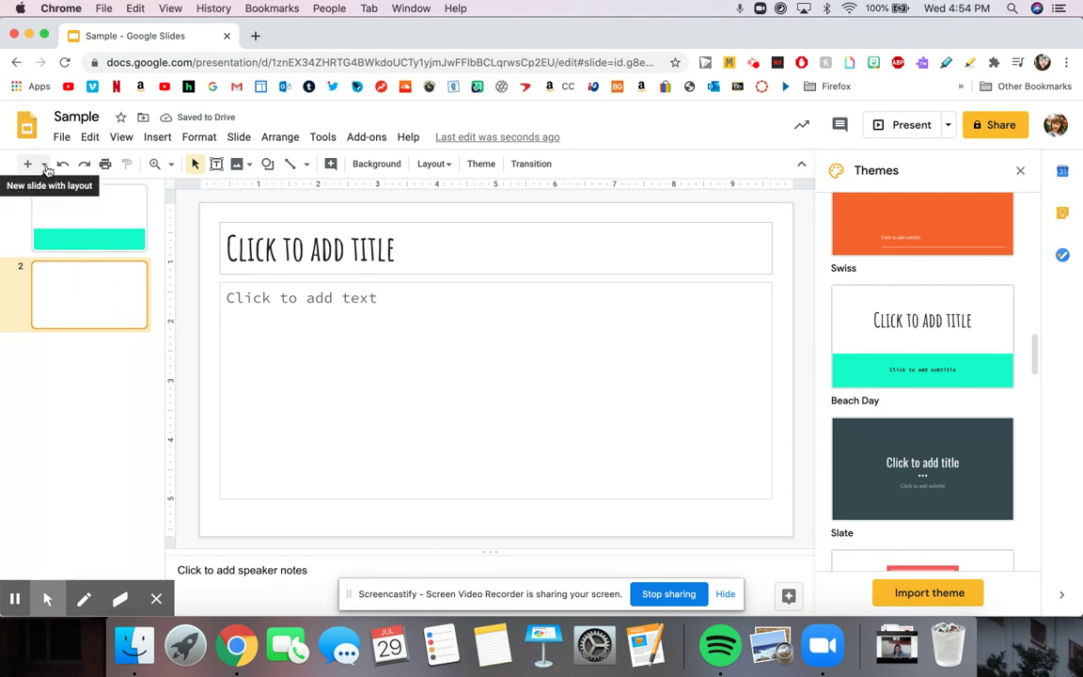
left_click(45, 164)
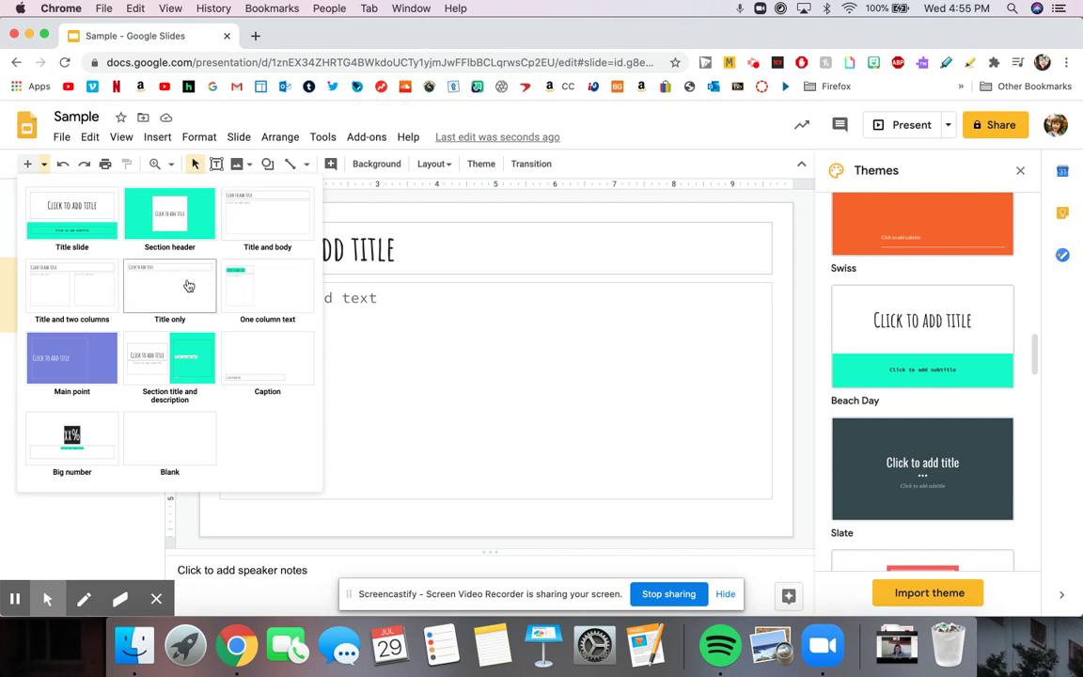
left_click(259, 286)
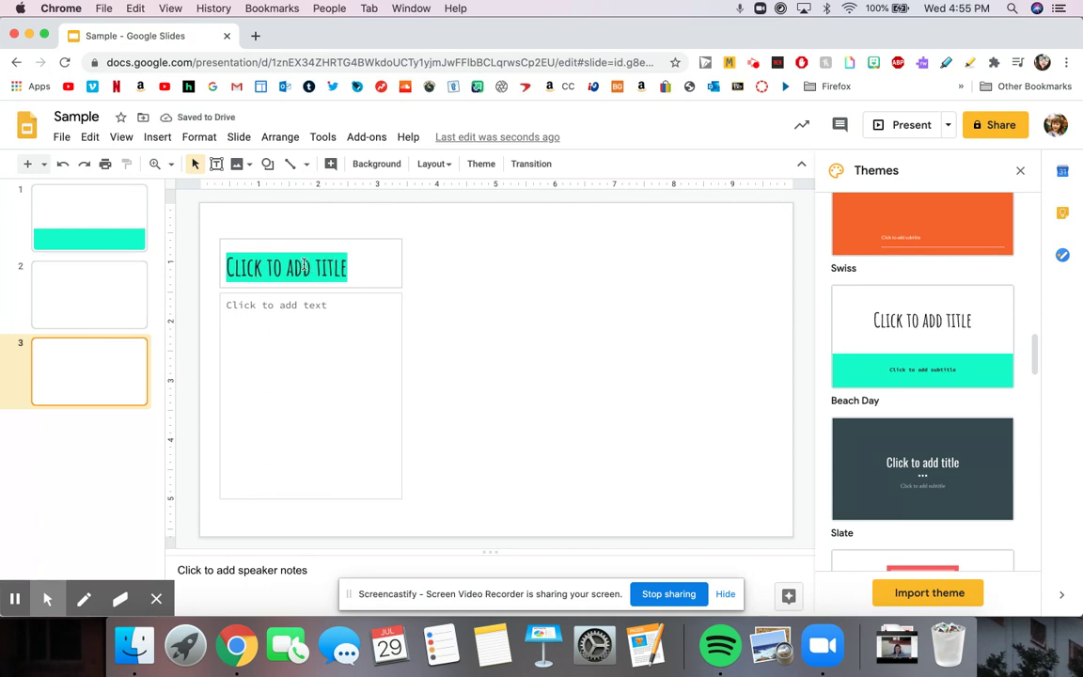
left_click(299, 288)
left_click(293, 311)
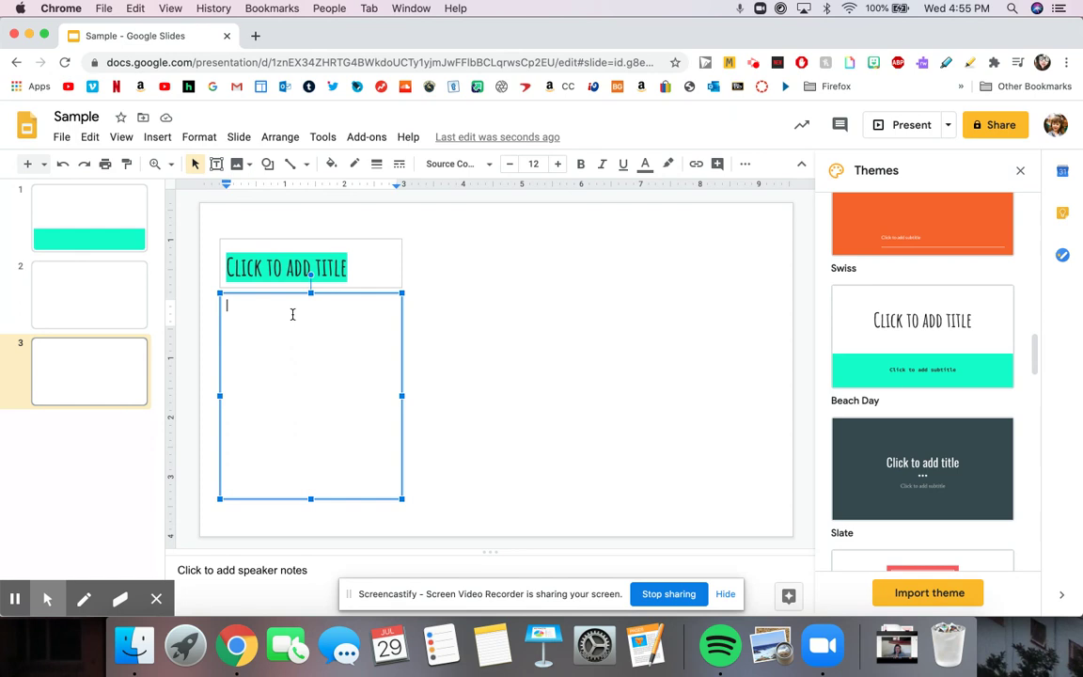
left_click(442, 393)
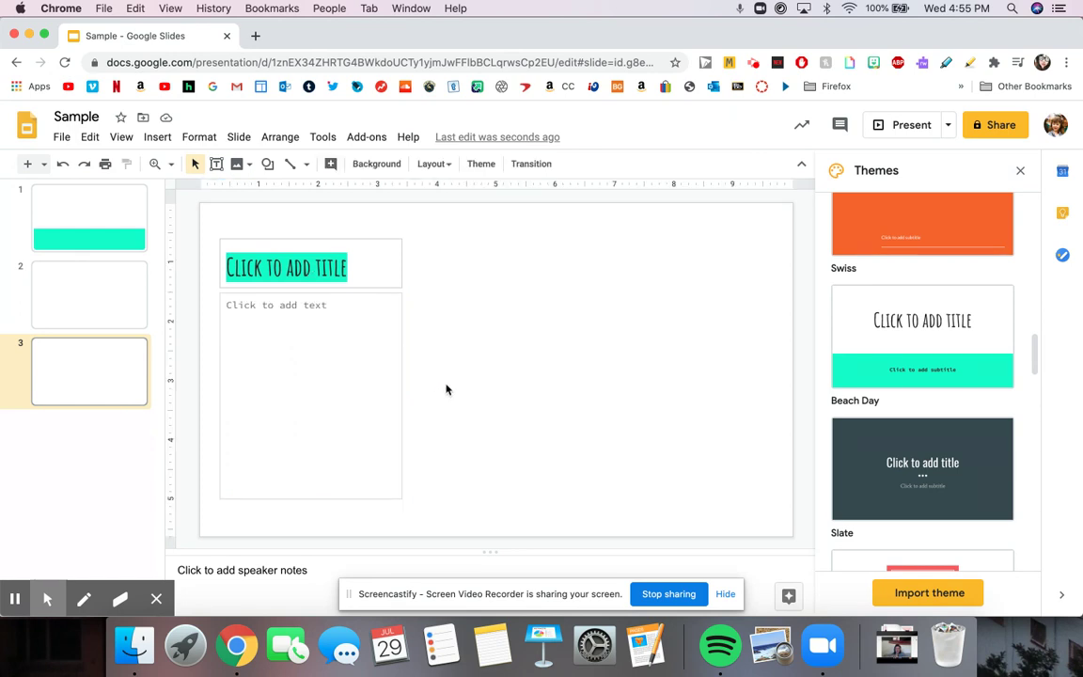
- Draw a text box about 5.7 in wide and 3.9 in tall in the third slide's empty area beside the placeholders
left_click(217, 166)
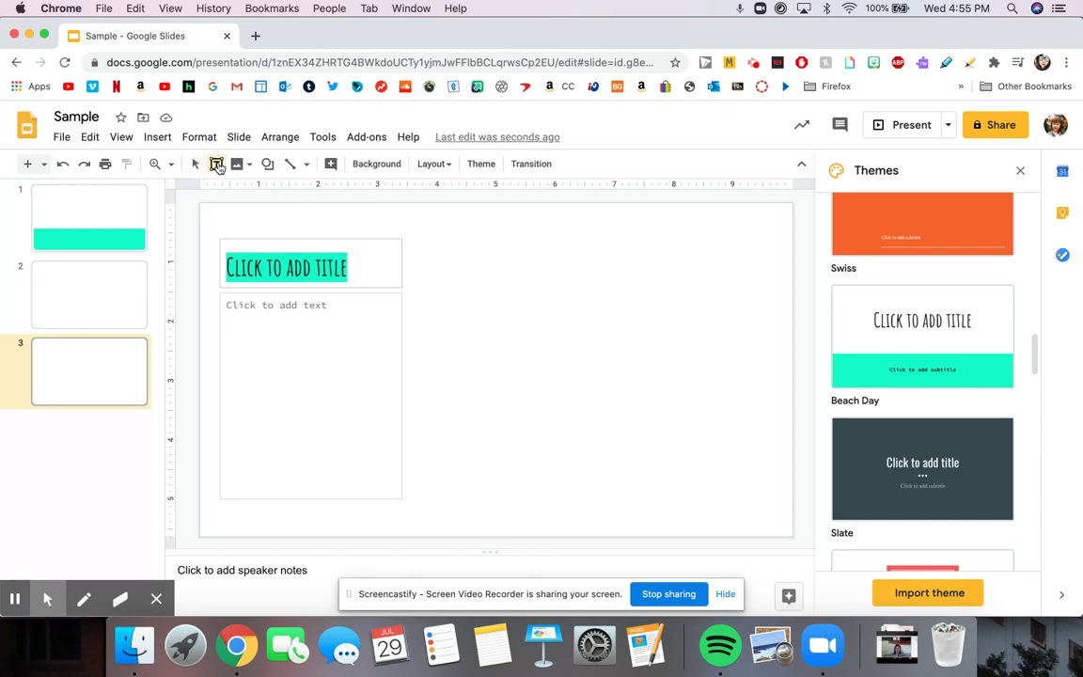
left_click_drag(438, 236, 777, 474)
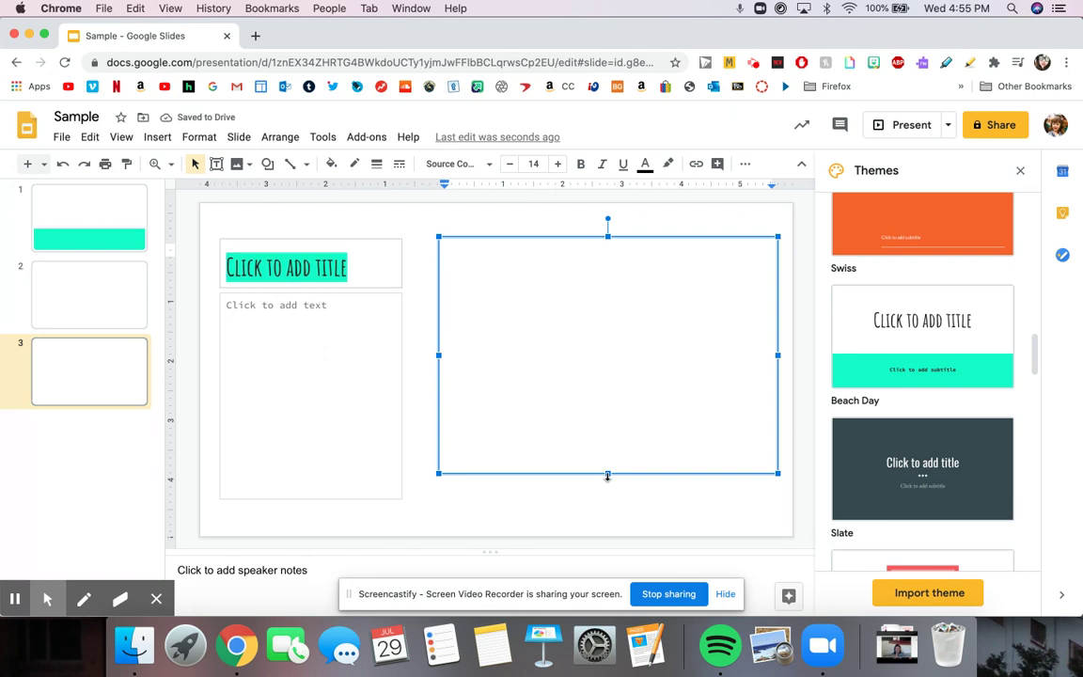
mouse_move(607, 475)
left_mouse_down()
mouse_move(609, 319)
mouse_move(608, 477)
mouse_move(609, 420)
mouse_move(612, 467)
left_mouse_up()
- Enter "Hello everyone! How are you?" in the new text box on the third slide
left_click(469, 251)
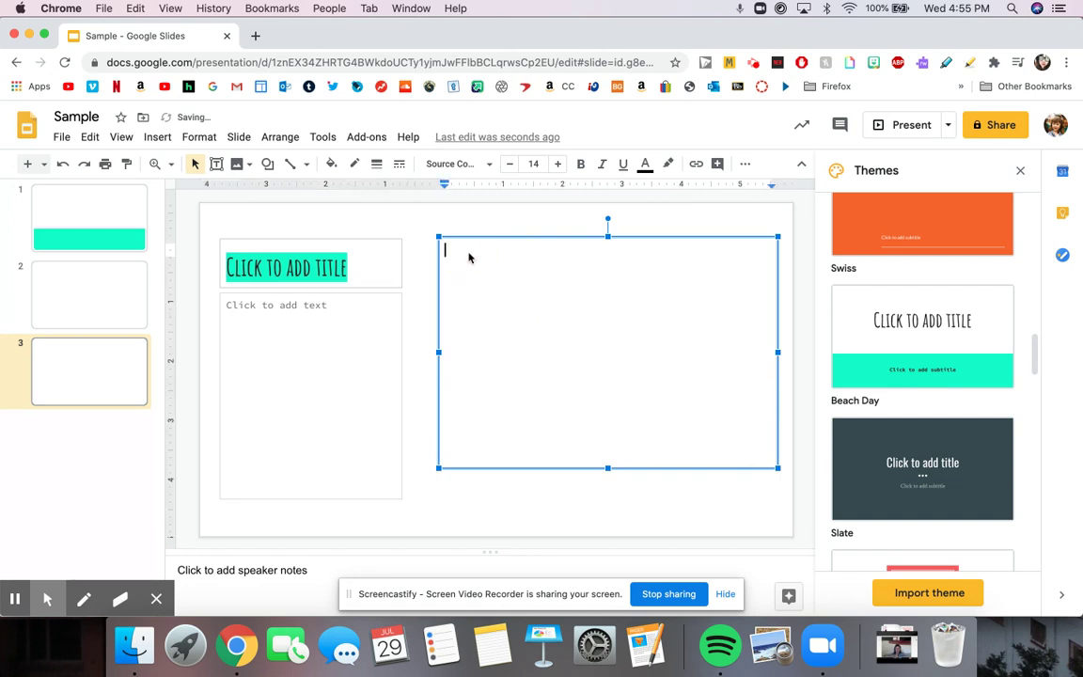
type("Hello everyone! ")
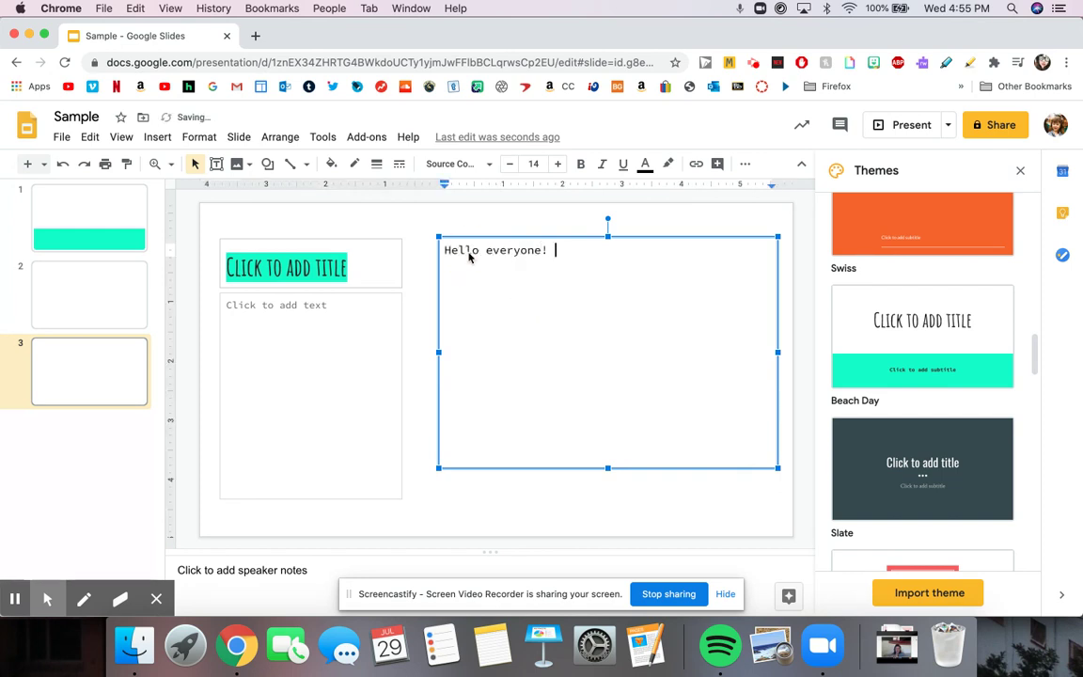
type("How are you")
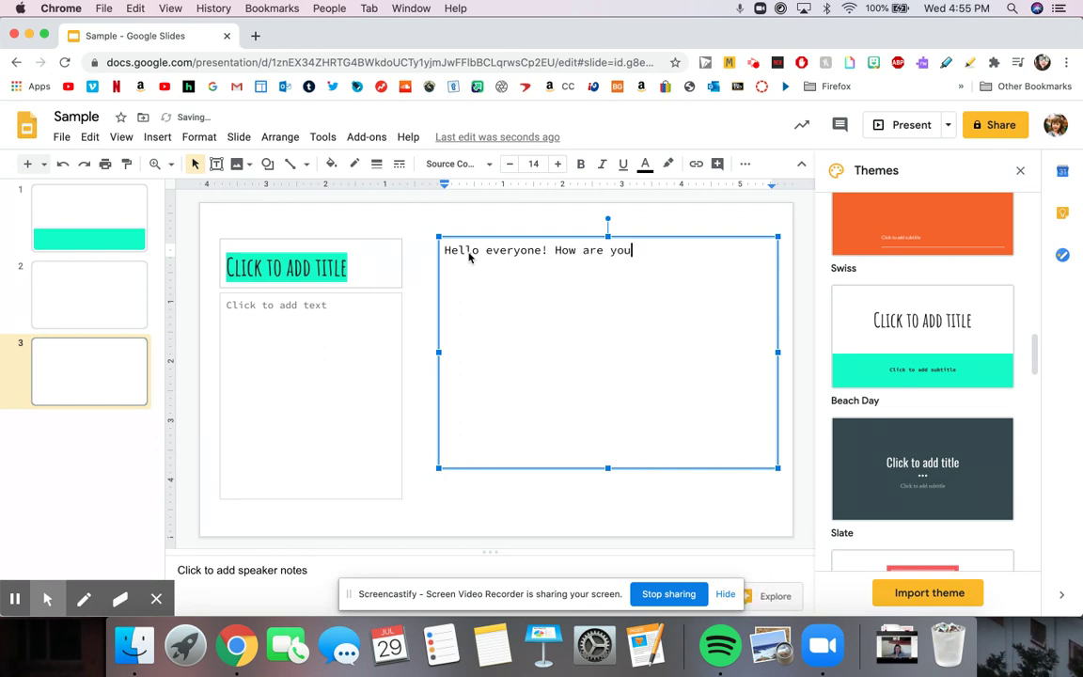
type("?")
left_click(495, 538)
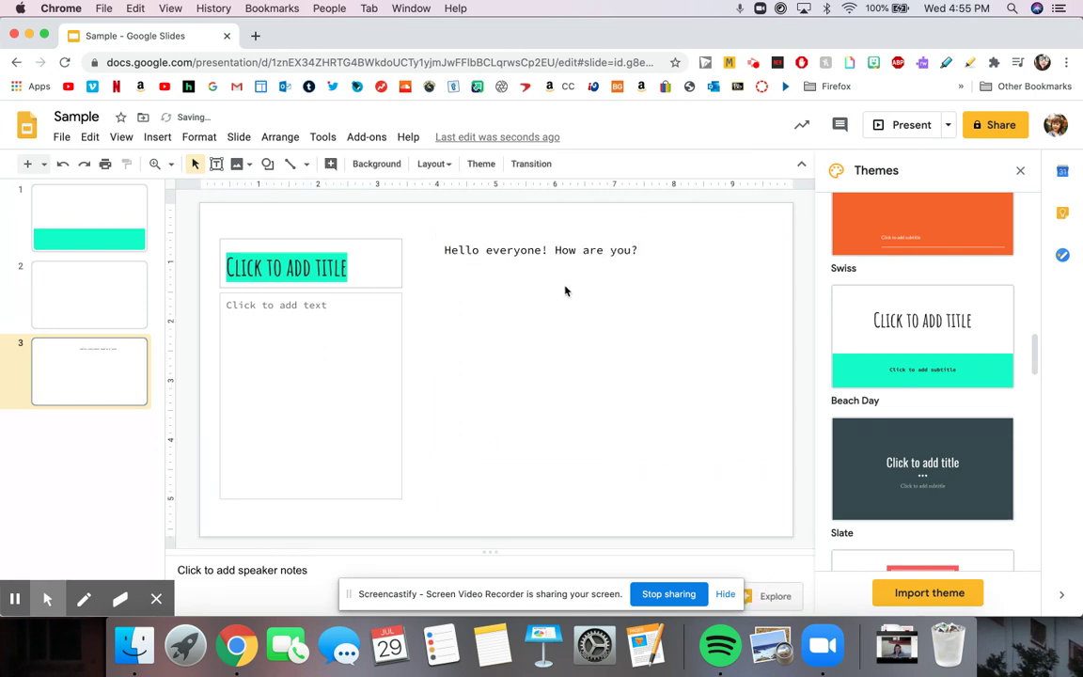
- Change the font of the whole "Hello everyone! How are you?" text to Muli
left_click(513, 249)
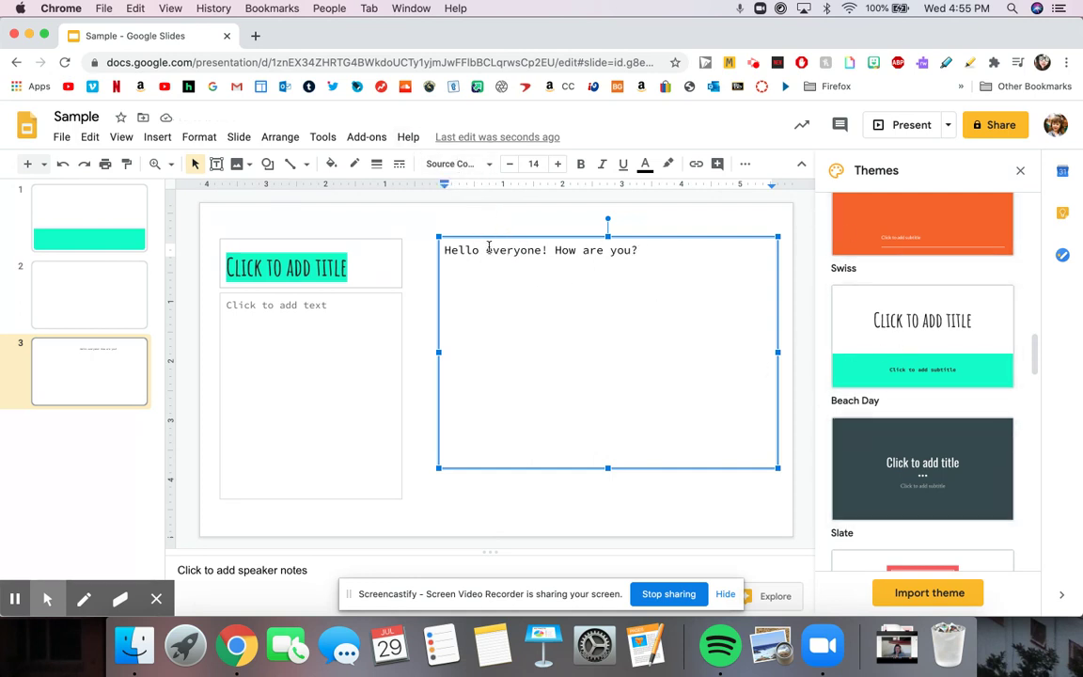
left_click_drag(644, 249, 436, 251)
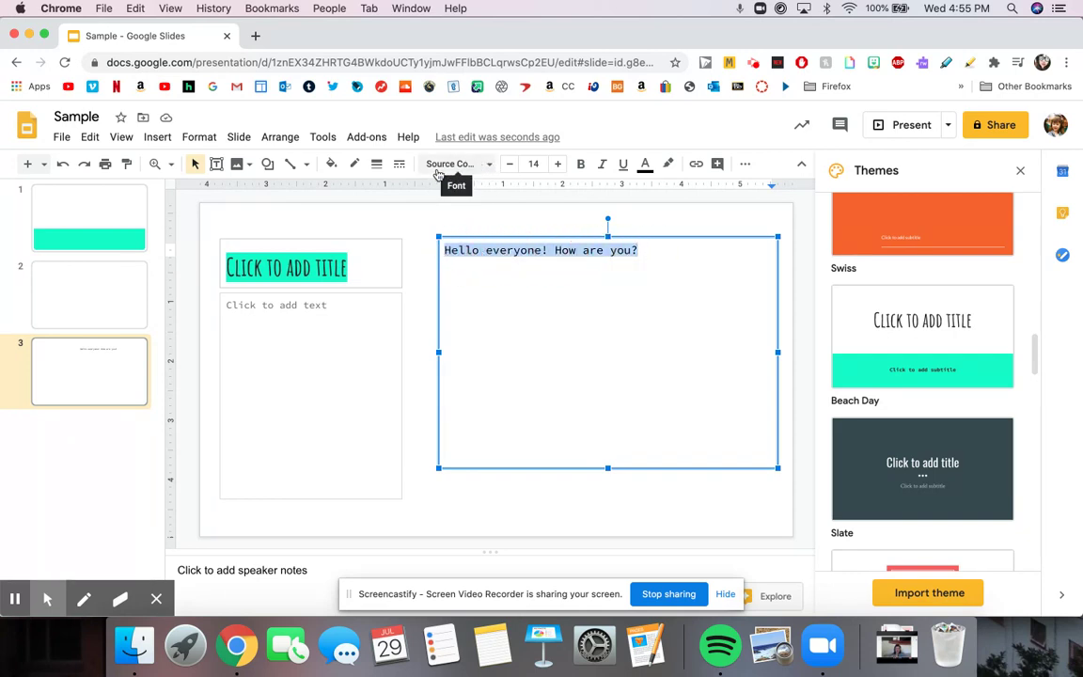
left_click(490, 171)
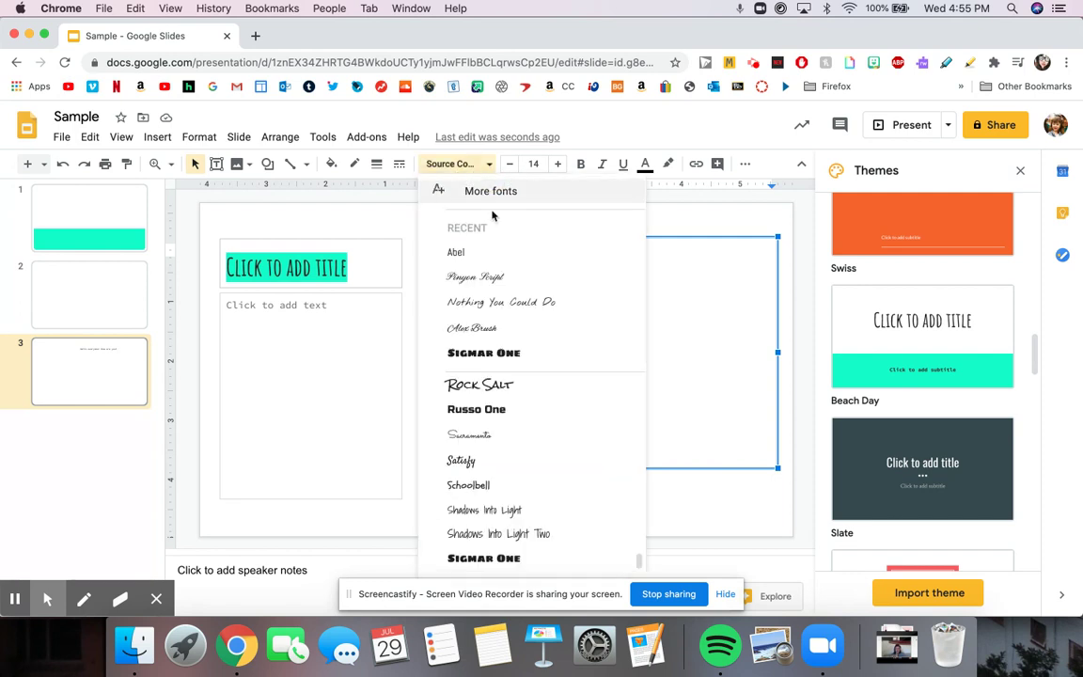
scroll(523, 410, "down", 1)
scroll(523, 410, "down", 4)
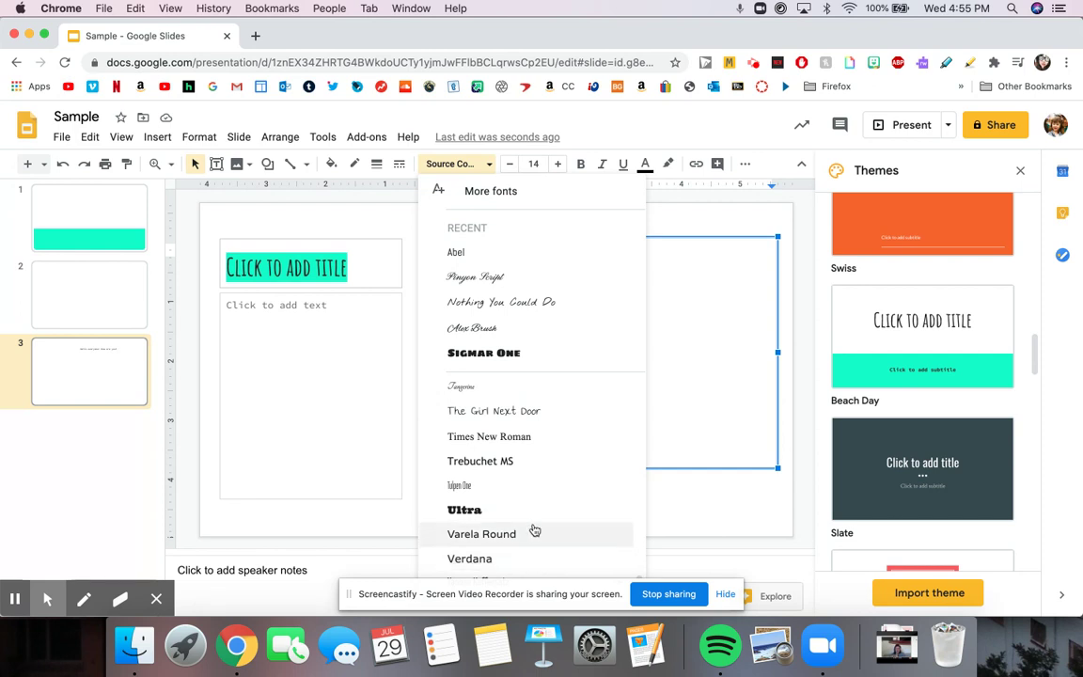
scroll(530, 497, "up", 5)
scroll(530, 498, "up", 5)
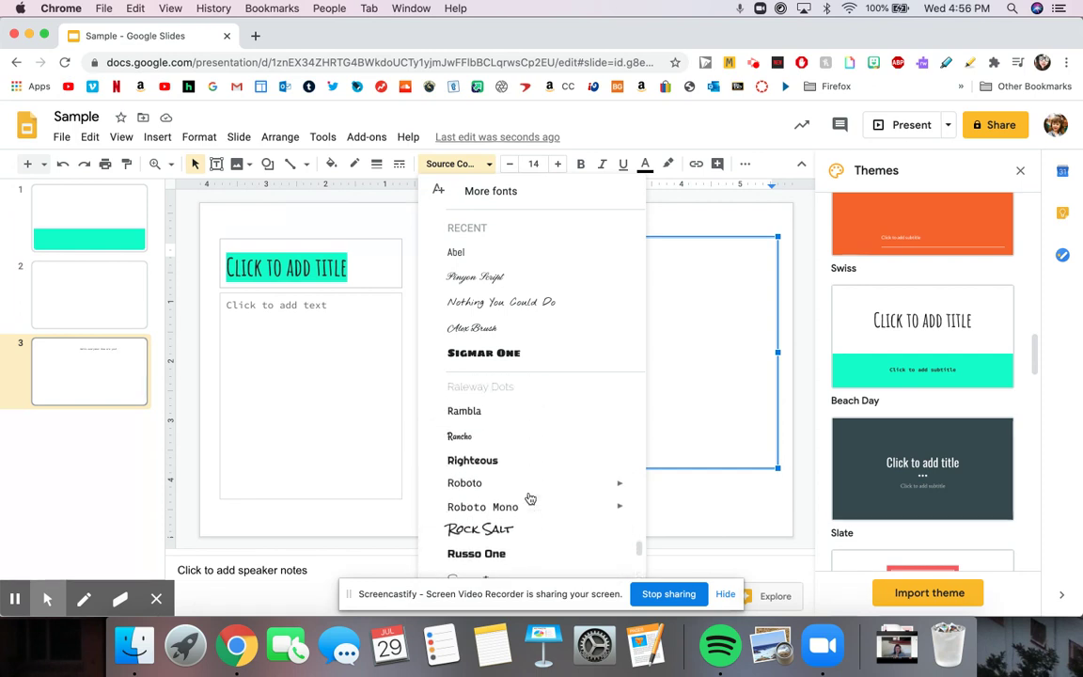
scroll(530, 498, "up", 4)
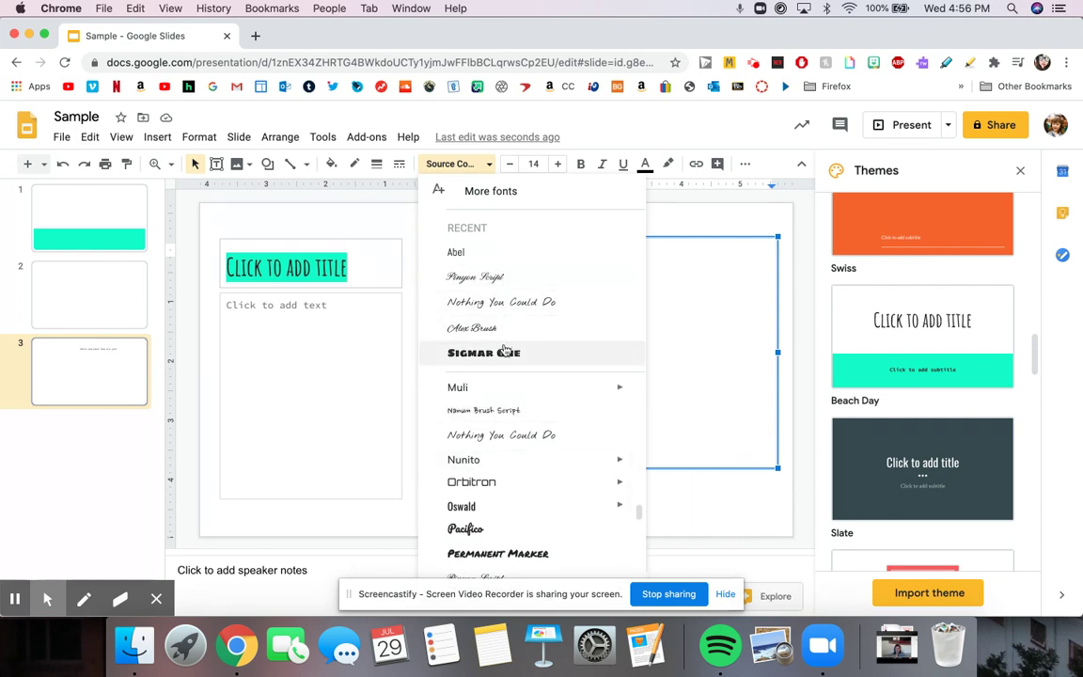
left_click(452, 389)
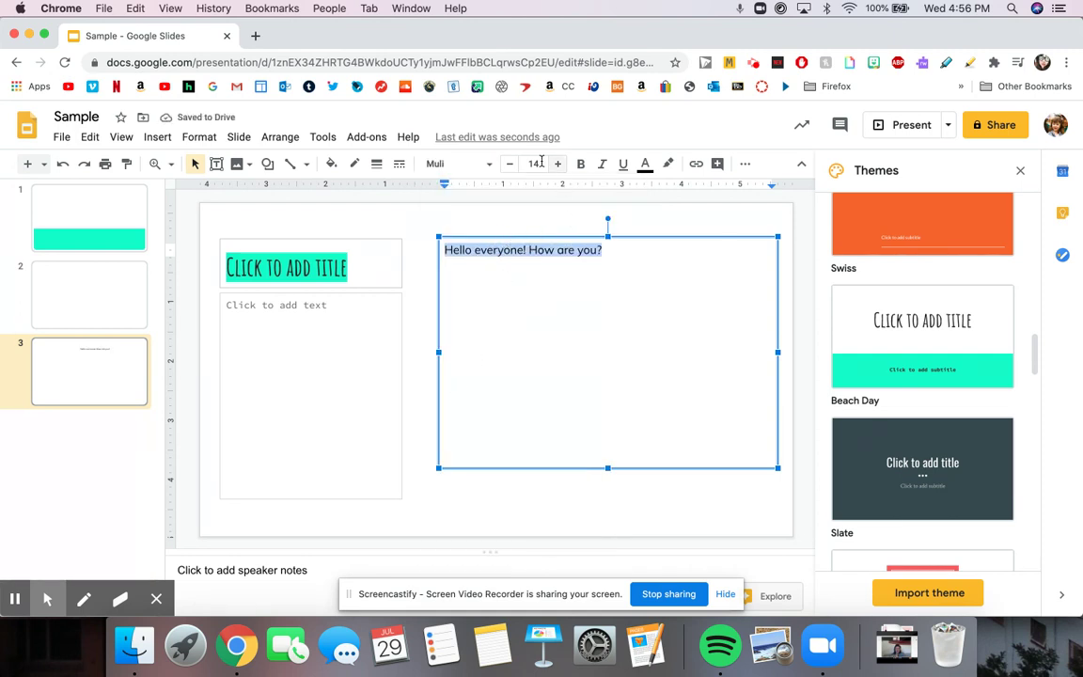
- Enlarge the greeting text in the text box, trying font size 18 before settling on 36
left_click(533, 165)
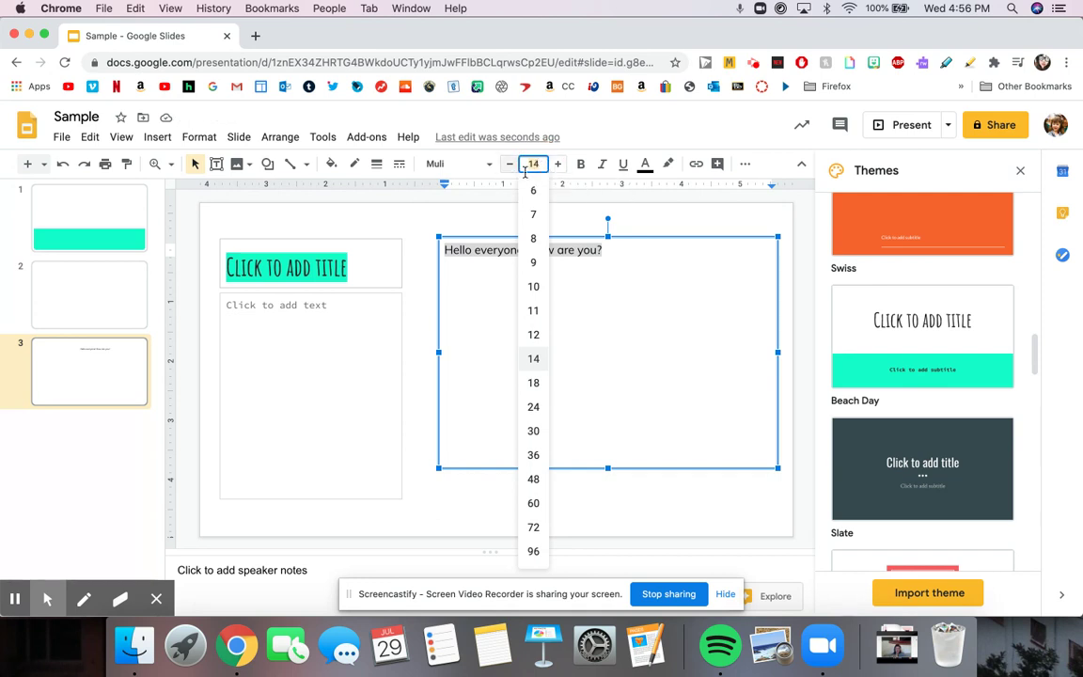
left_click(545, 382)
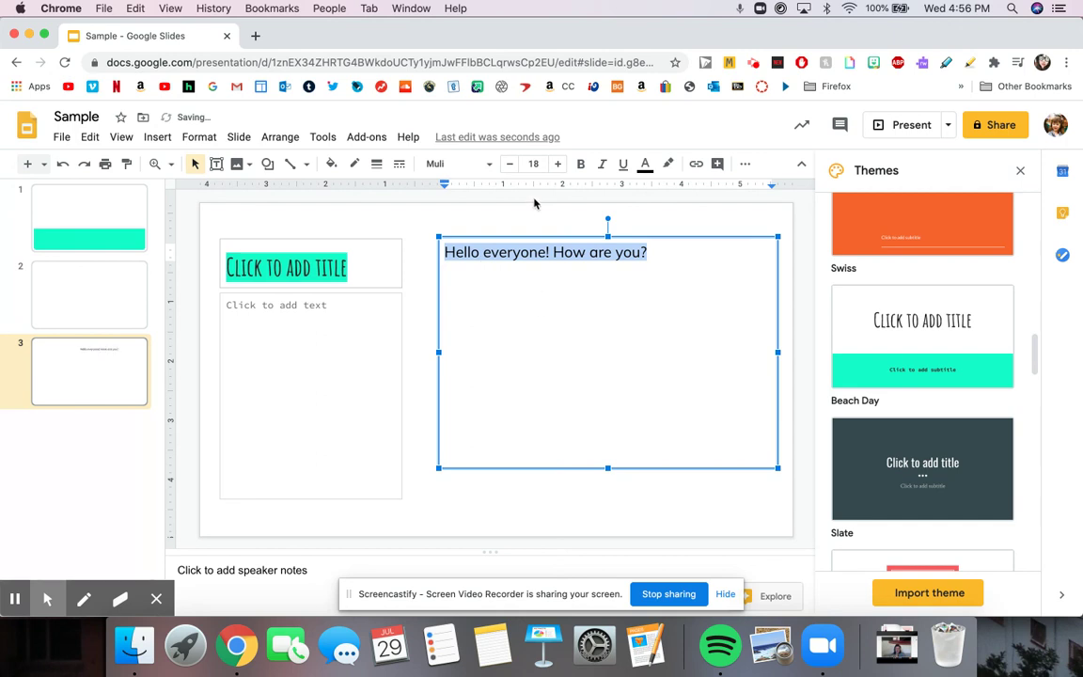
left_click(532, 165)
left_click(535, 465)
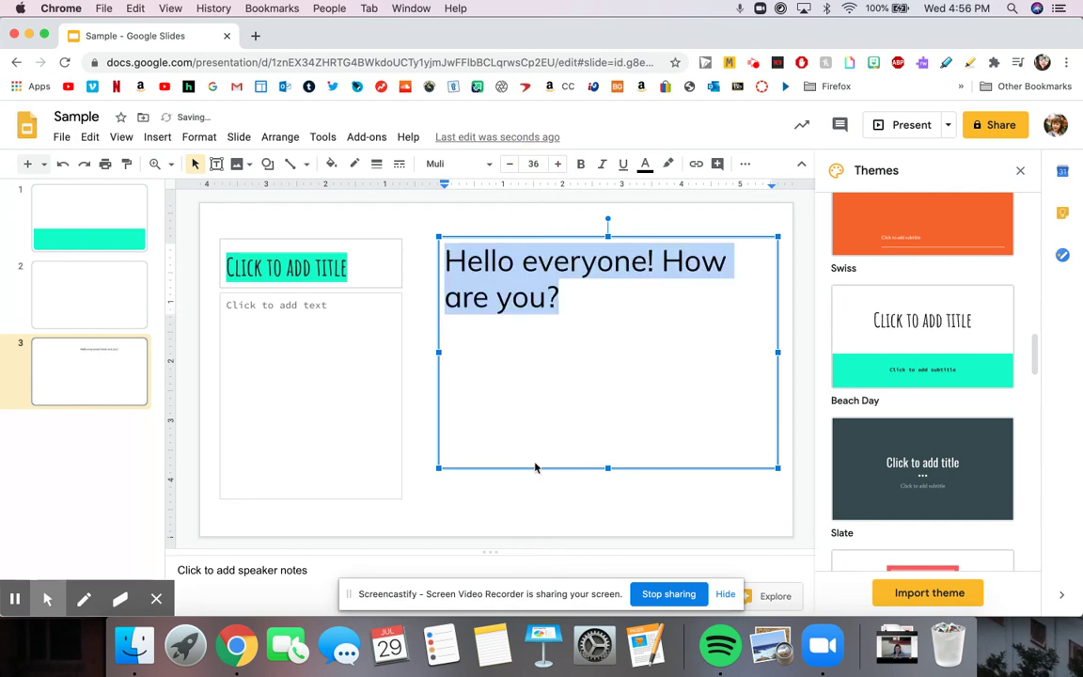
left_click(564, 319)
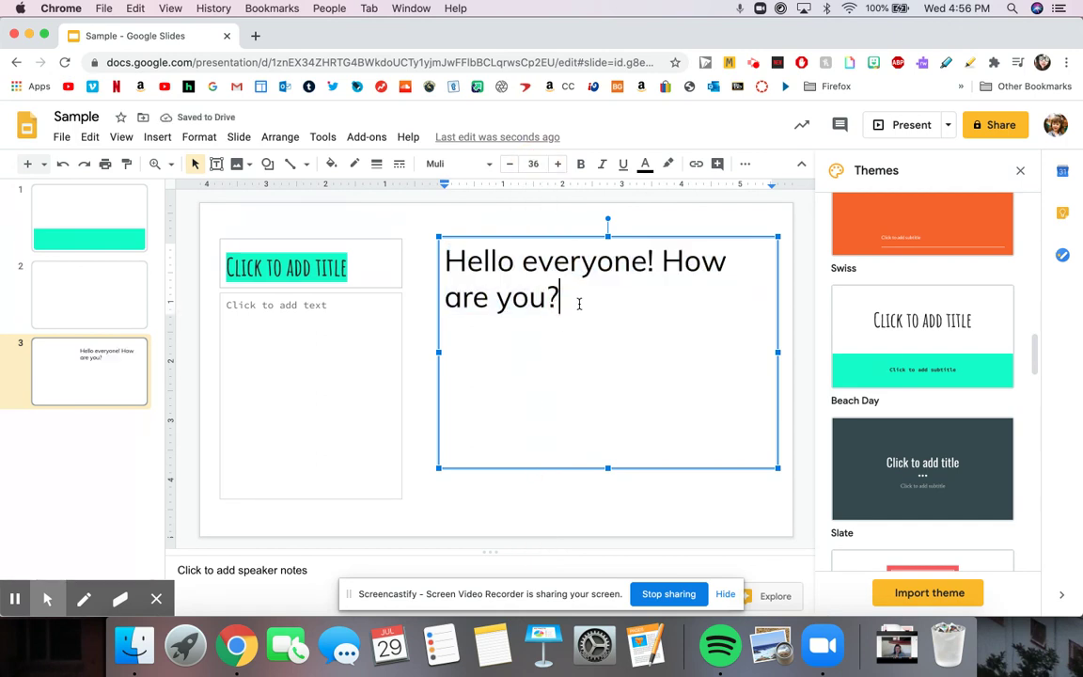
- Color the whole "Hello everyone! How are you?" text red and give it a yellow highlight
left_click_drag(557, 302, 448, 252)
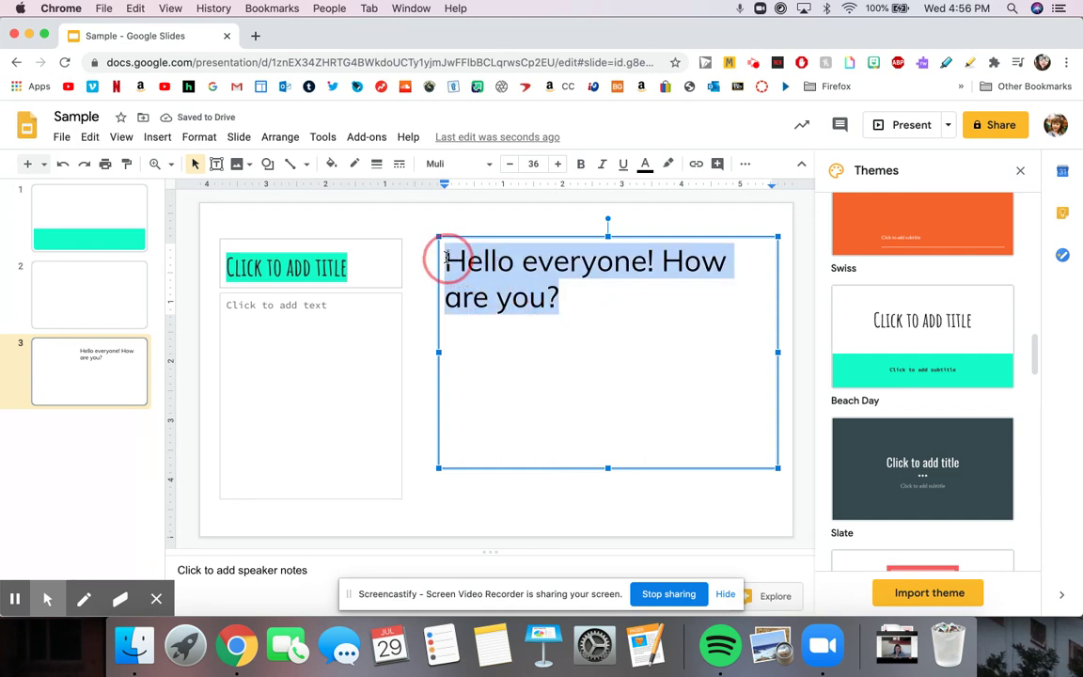
left_click(649, 167)
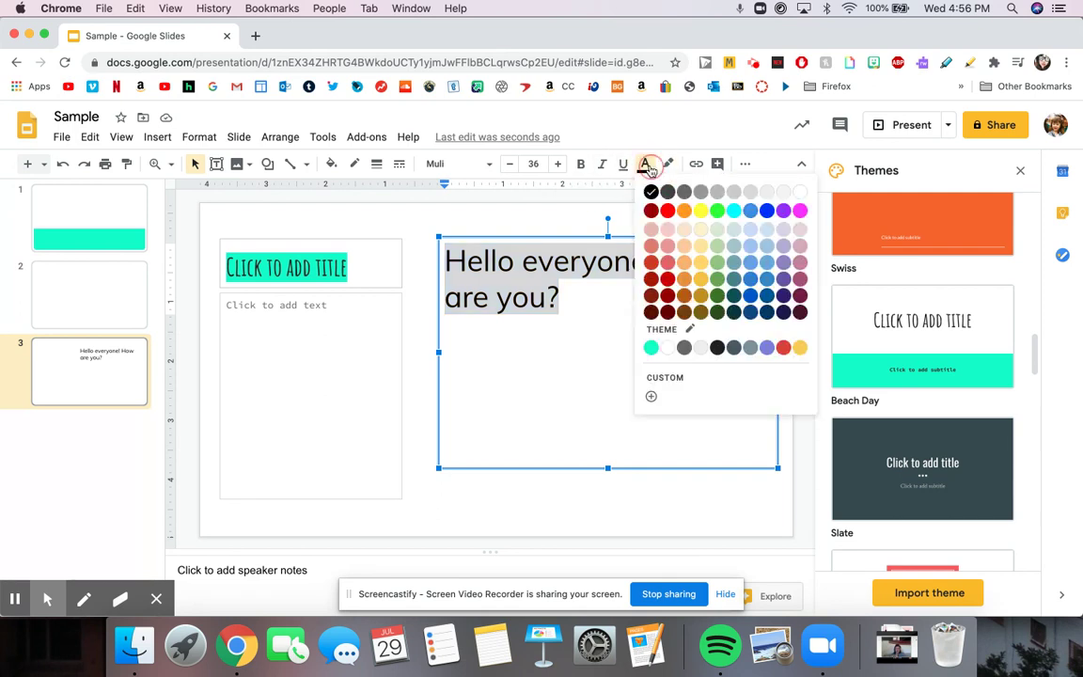
left_click(668, 211)
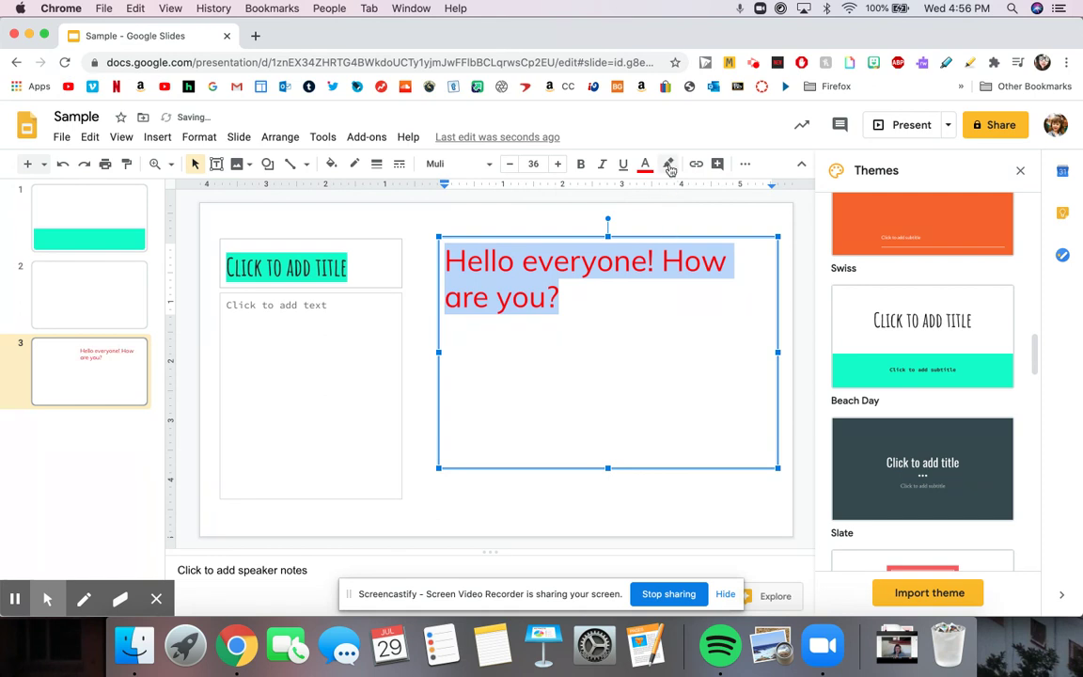
left_click(667, 164)
left_click(723, 236)
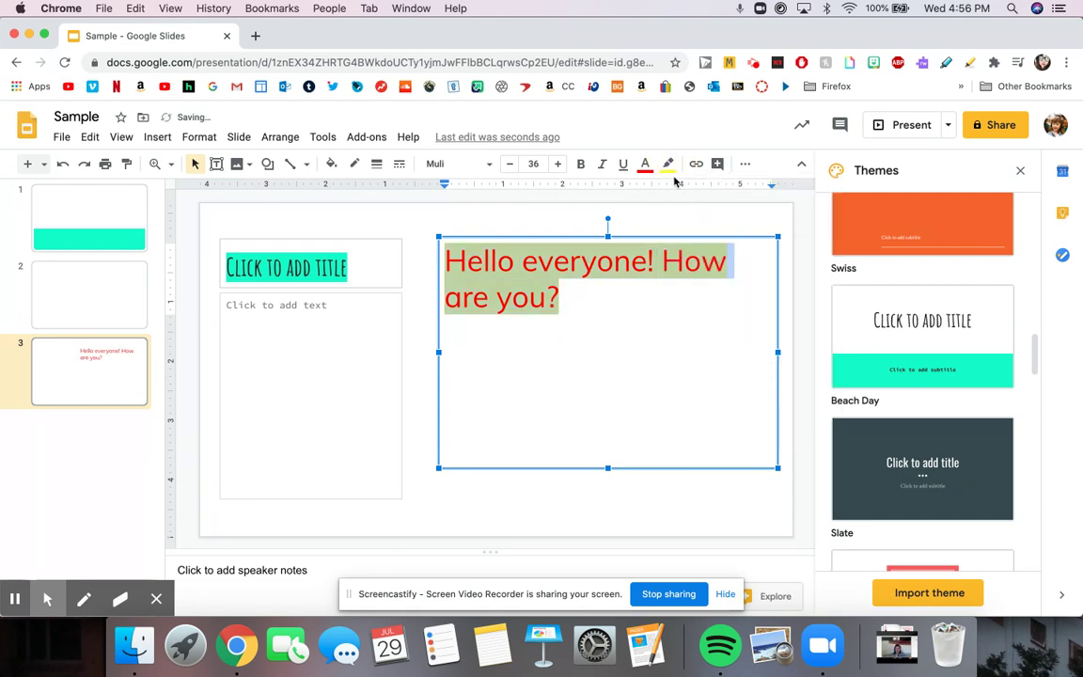
left_click(581, 218)
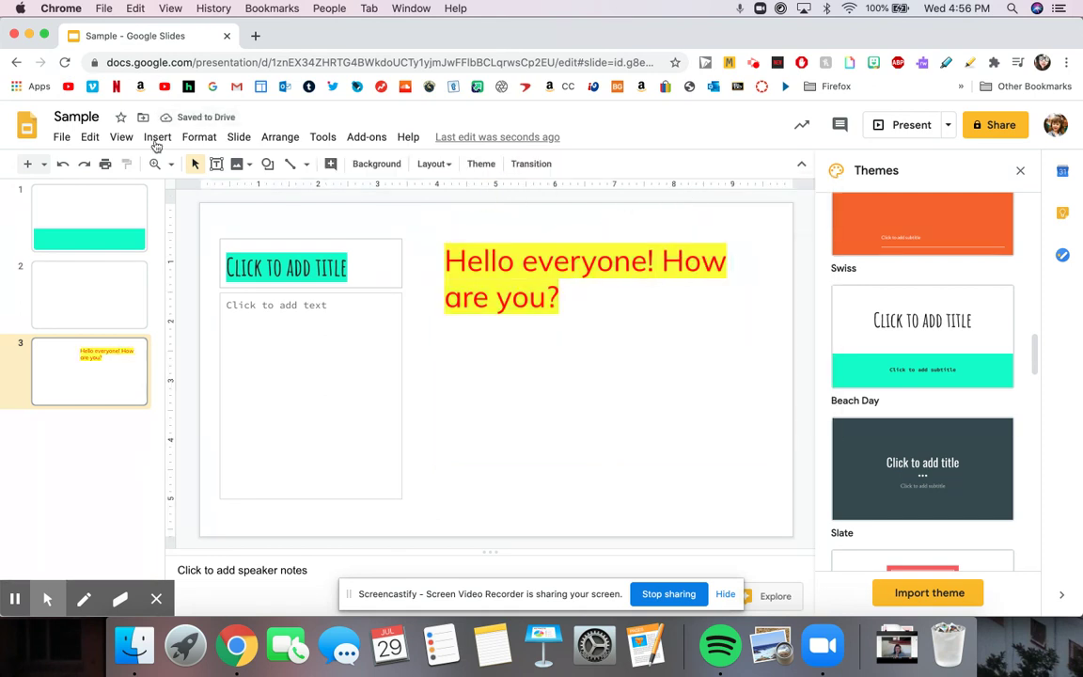
- Delete the body text placeholder below the title on the second slide
left_click(106, 283)
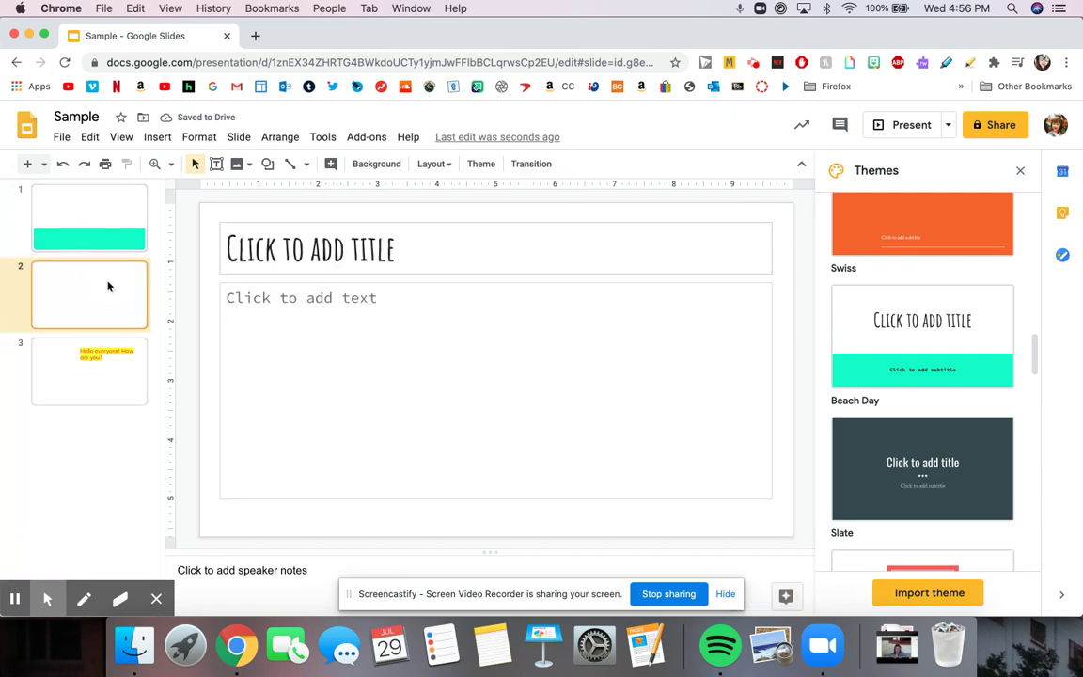
left_click(226, 301)
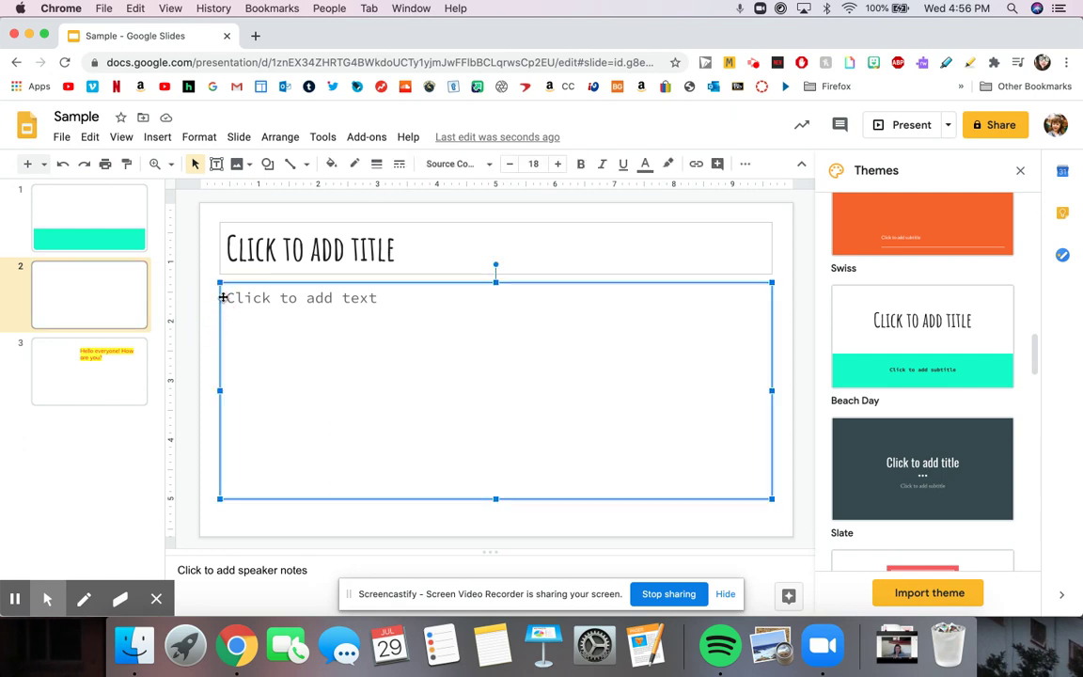
key("BackSpace")
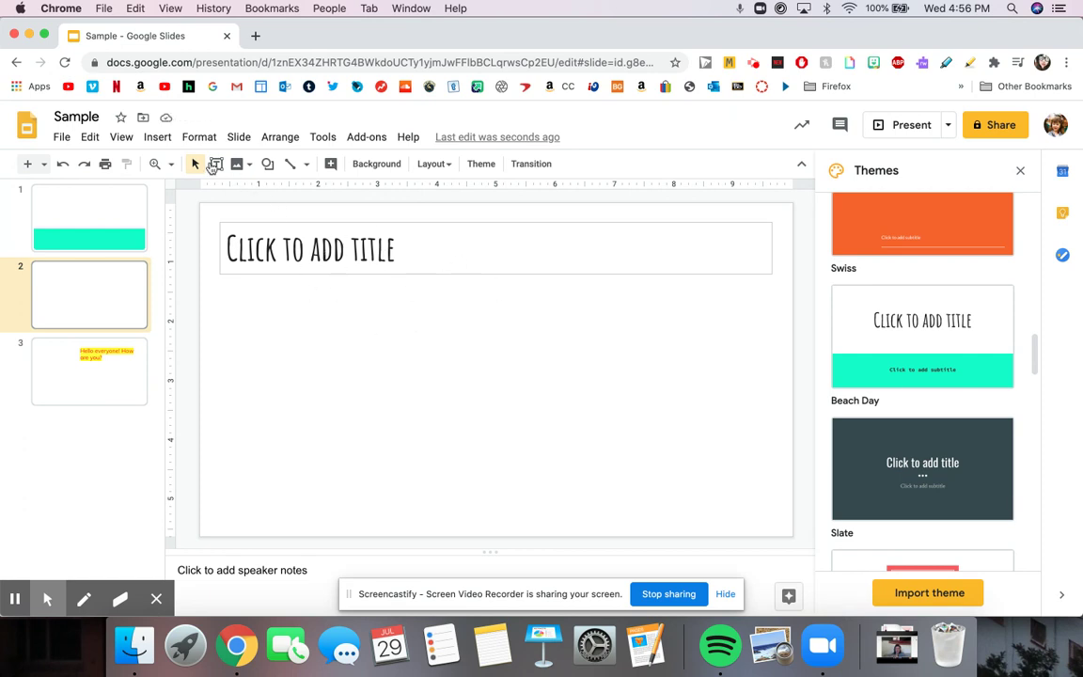
left_click(156, 137)
mouse_move(179, 163)
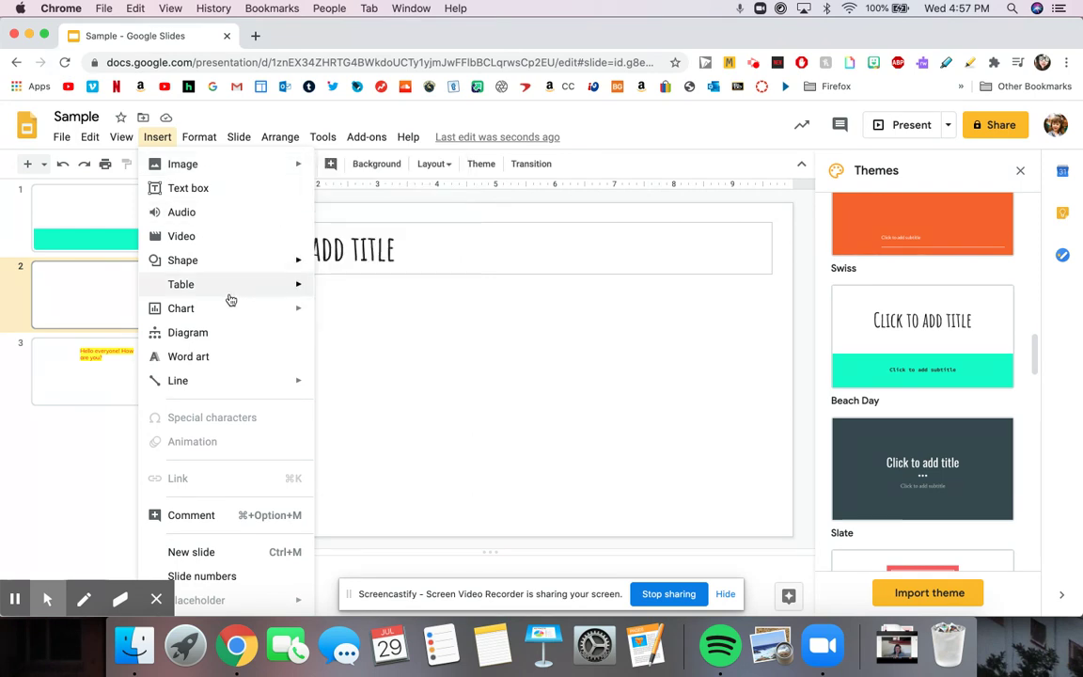
mouse_move(238, 138)
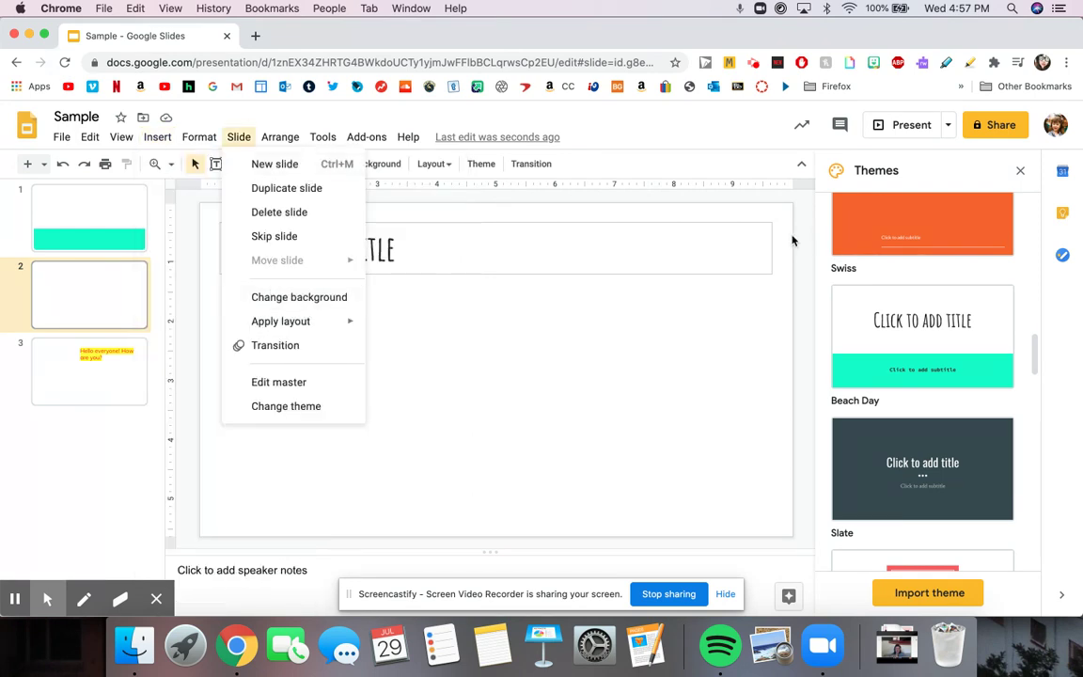
left_click(714, 218)
- Preview the third slide in full-screen presentation mode, then exit the slideshow
left_click(108, 362)
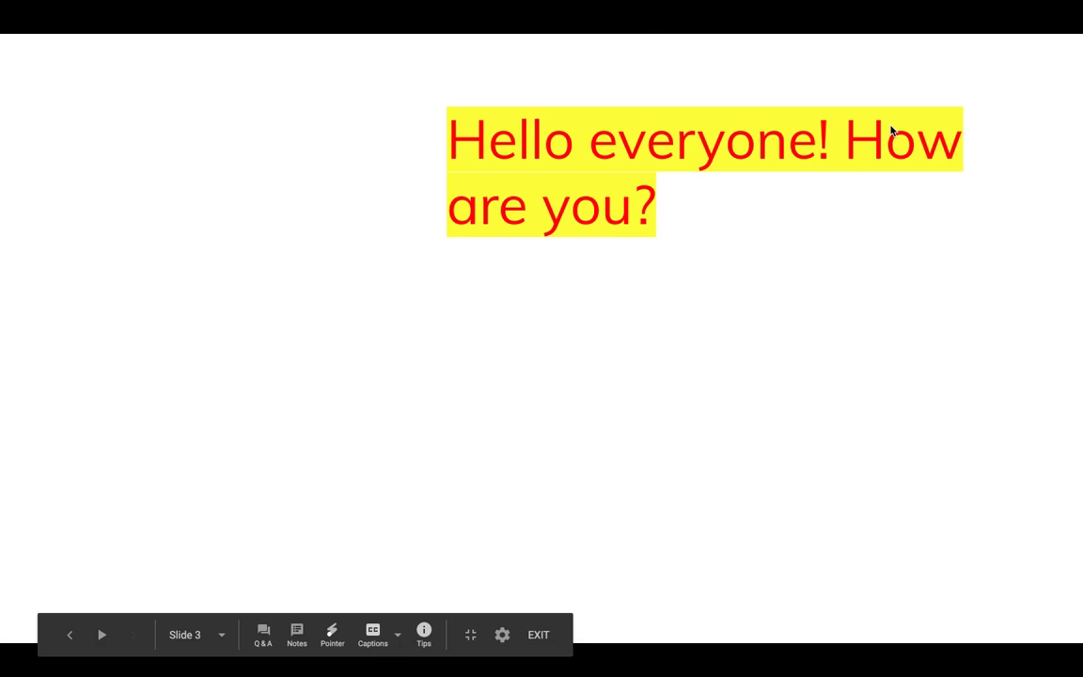
key("Escape")
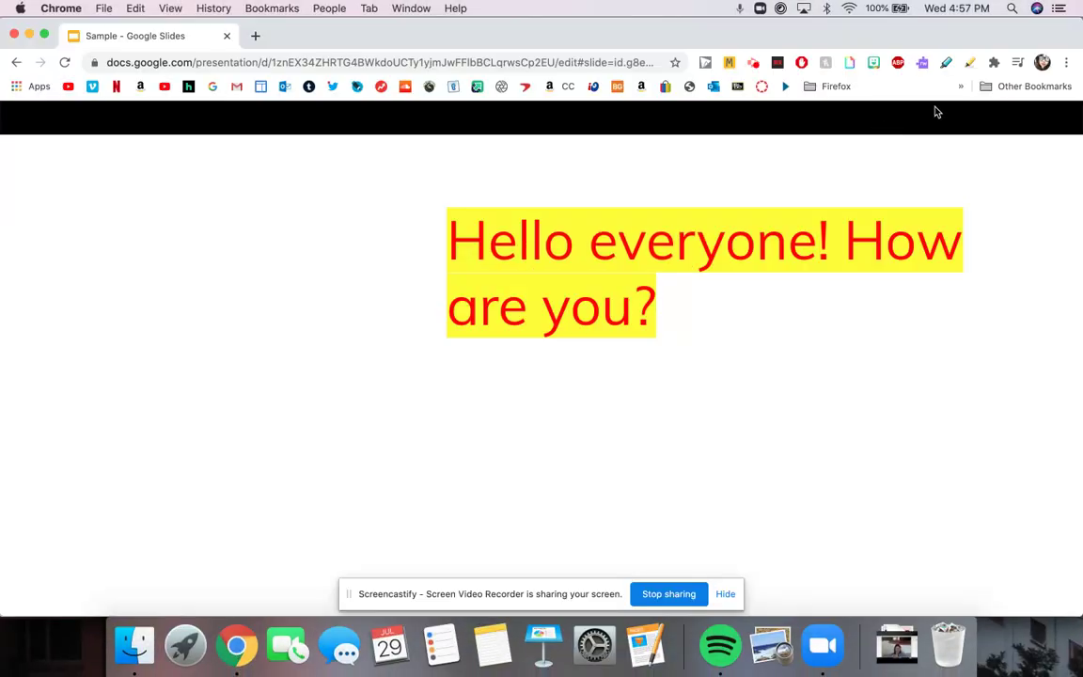